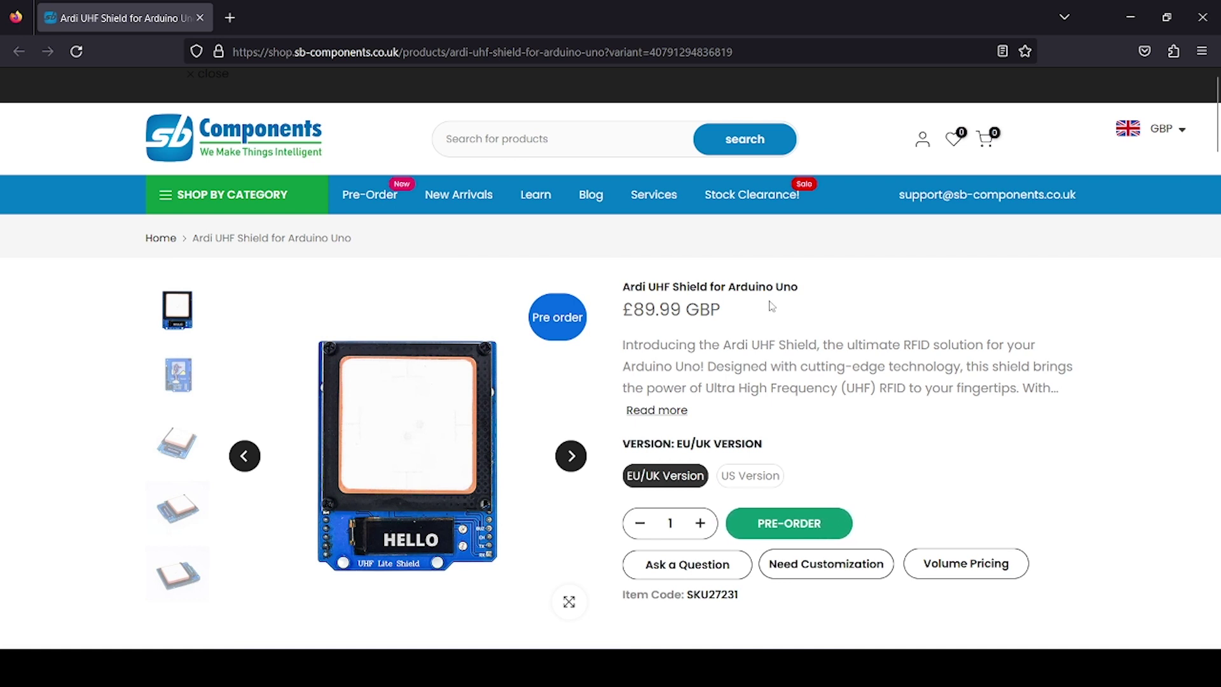
- Scroll the product page down to Resources and open the Software GitHub repository link
{"action": "scroll", "coordinate": [771, 308], "scroll_direction": "down", "scroll_amount": 2}
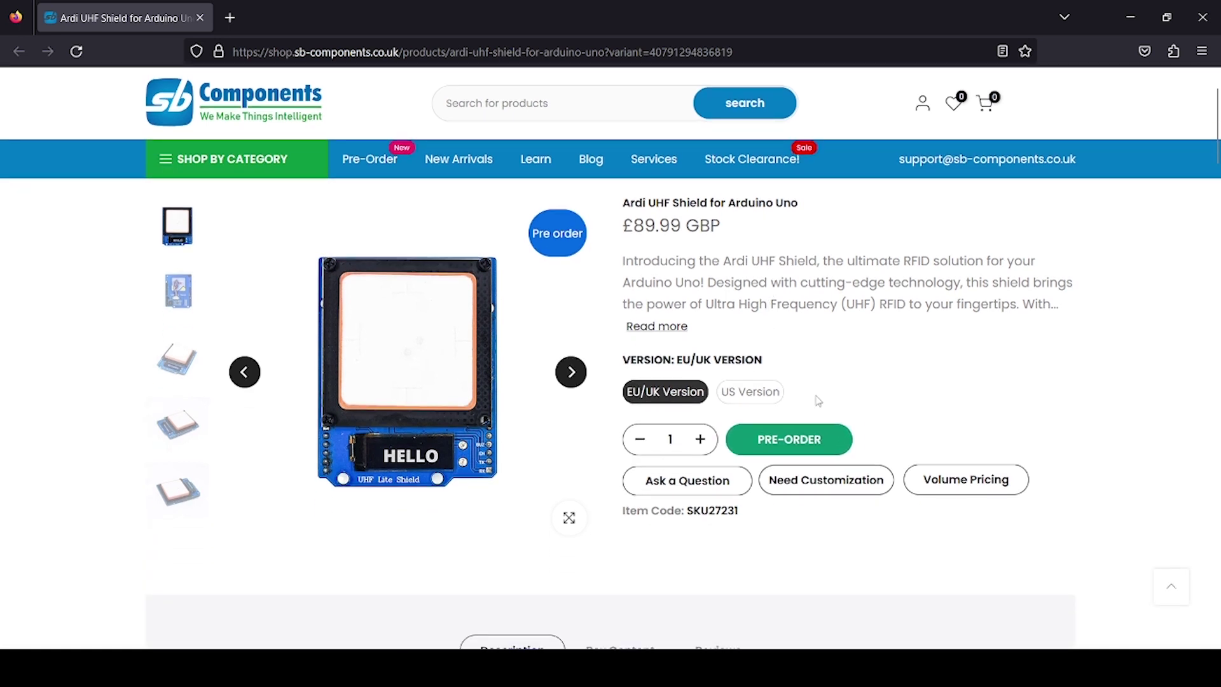
{"action": "scroll", "coordinate": [836, 397], "scroll_direction": "down", "scroll_amount": 5}
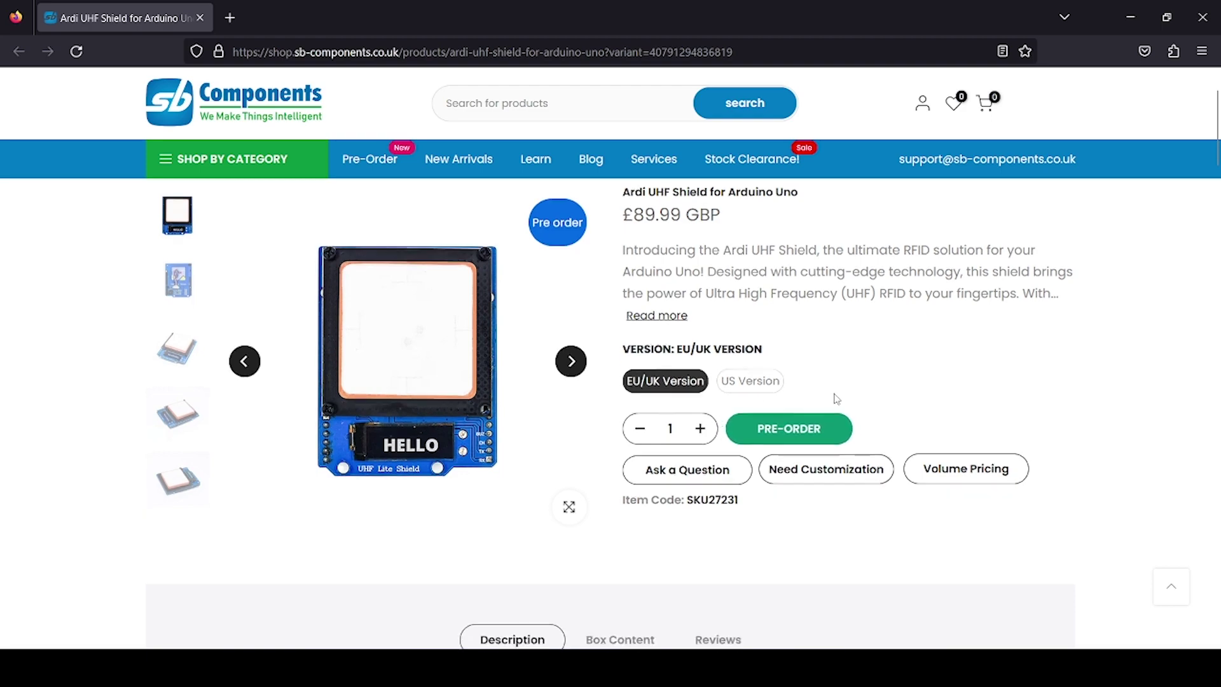
{"action": "scroll", "coordinate": [837, 395], "scroll_direction": "down", "scroll_amount": 20}
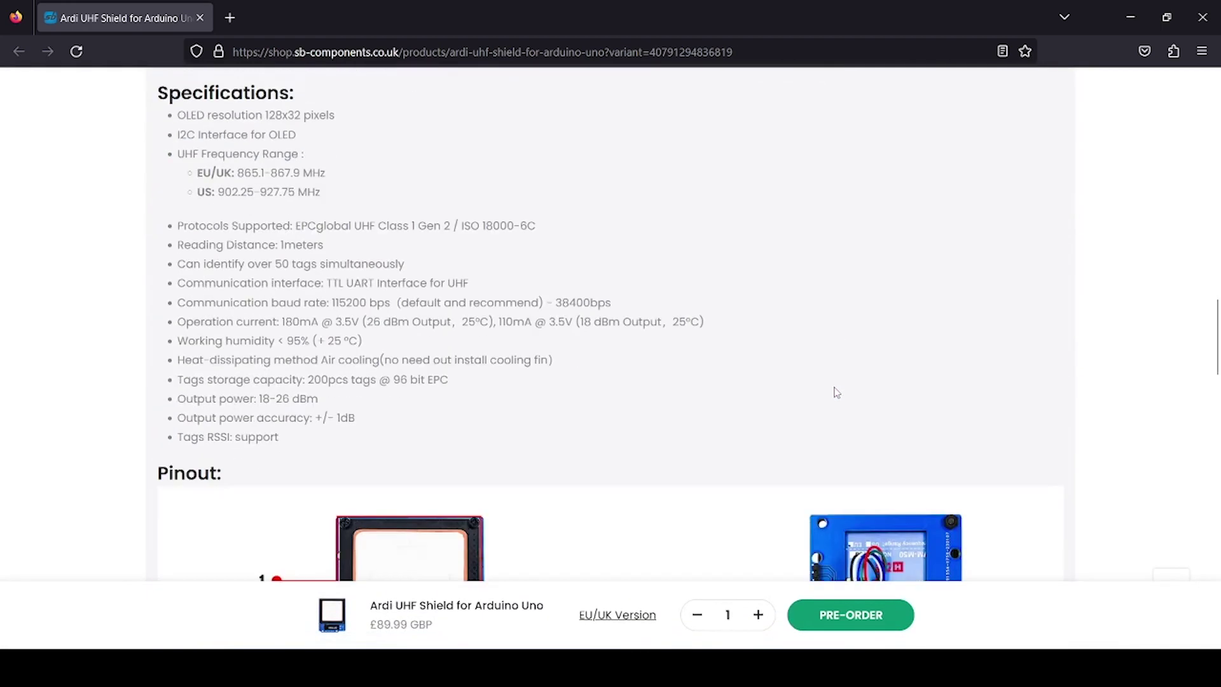
{"action": "scroll", "coordinate": [835, 393], "scroll_direction": "down", "scroll_amount": 12}
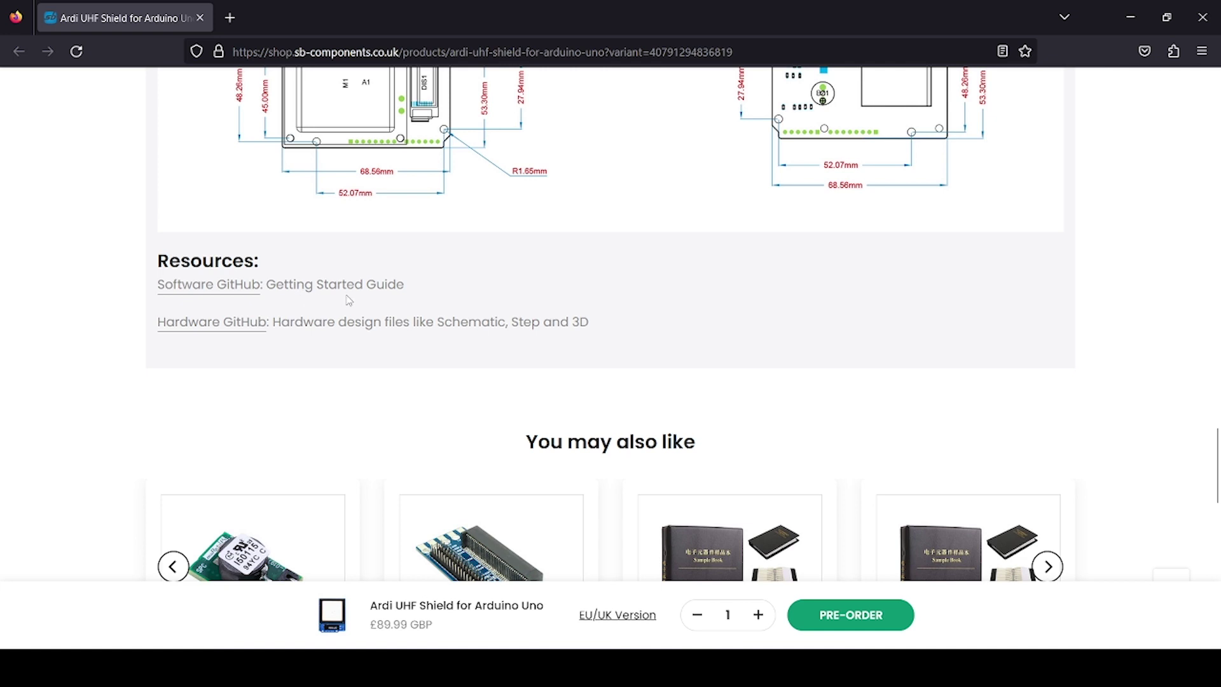
{"action": "left_click", "coordinate": [308, 299]}
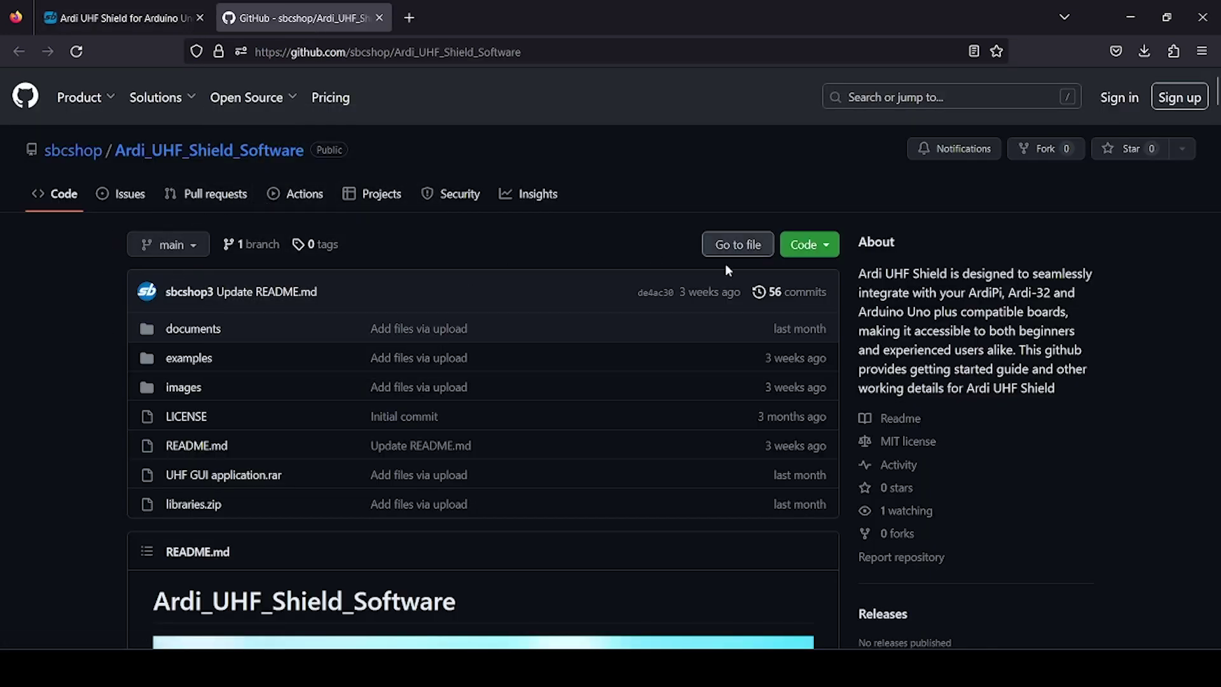
- Check the Code dropdown's clone options, then read the README's features and specifications to Interfacing Details
{"action": "left_click", "coordinate": [808, 244]}
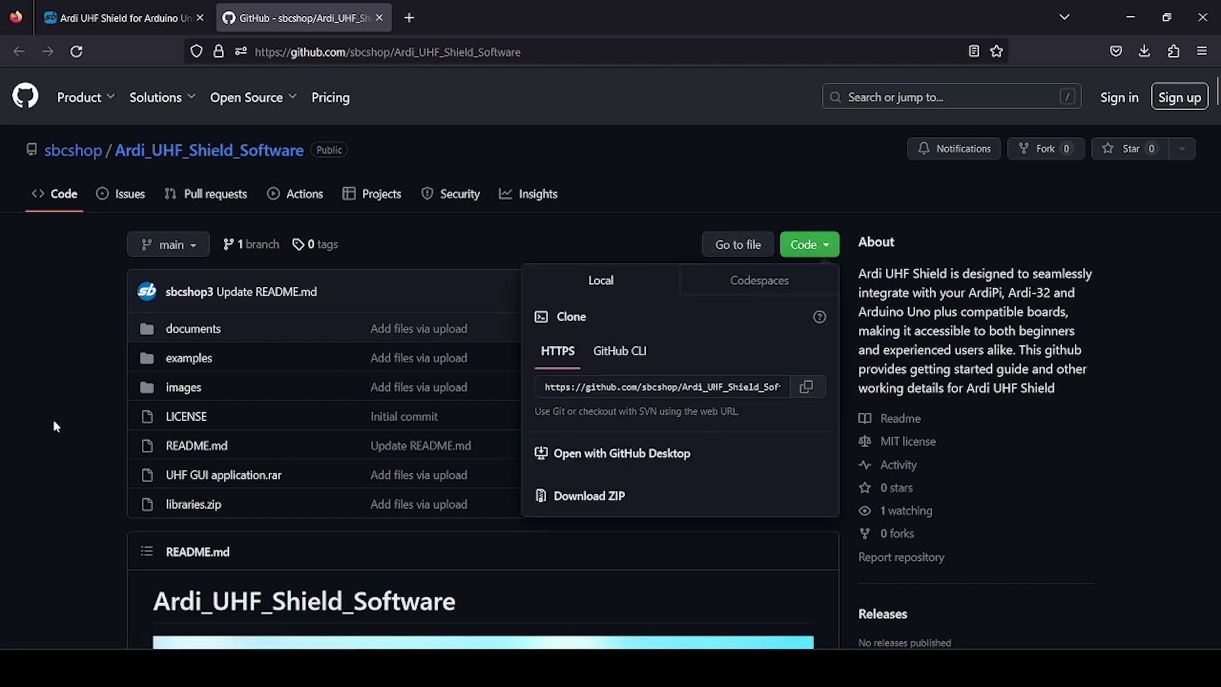
{"action": "scroll", "coordinate": [55, 413], "scroll_direction": "down", "scroll_amount": 9}
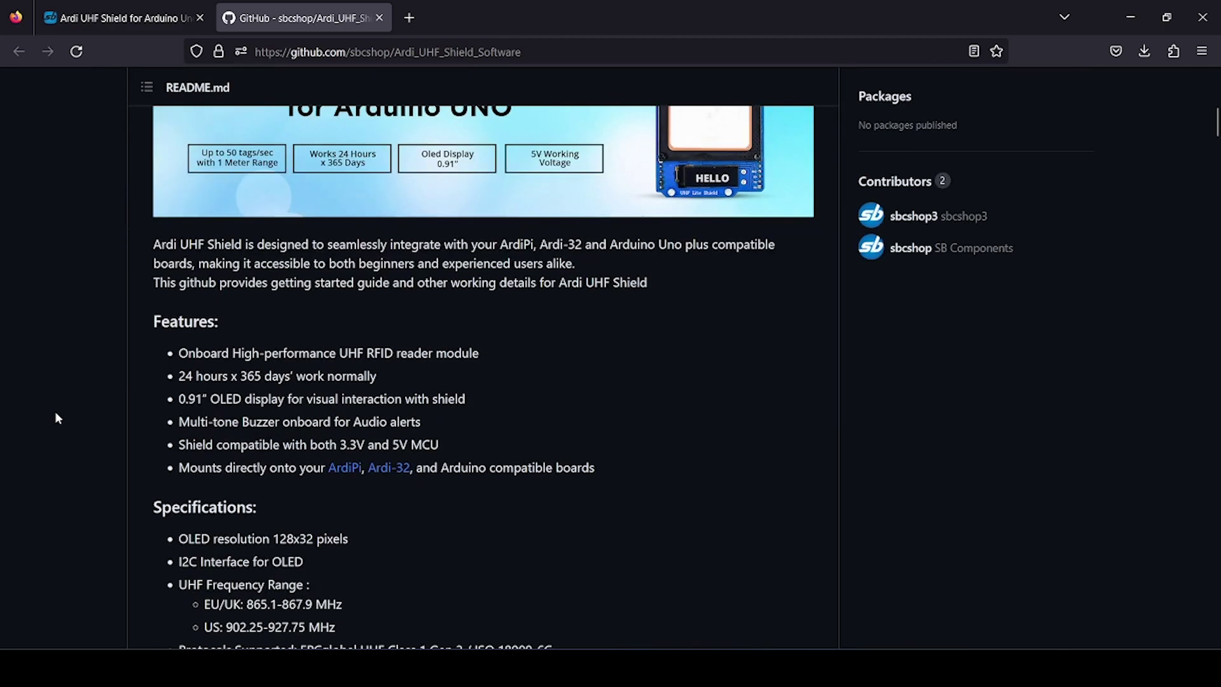
{"action": "scroll", "coordinate": [54, 418], "scroll_direction": "down", "scroll_amount": 5}
{"action": "scroll", "coordinate": [55, 418], "scroll_direction": "down", "scroll_amount": 2}
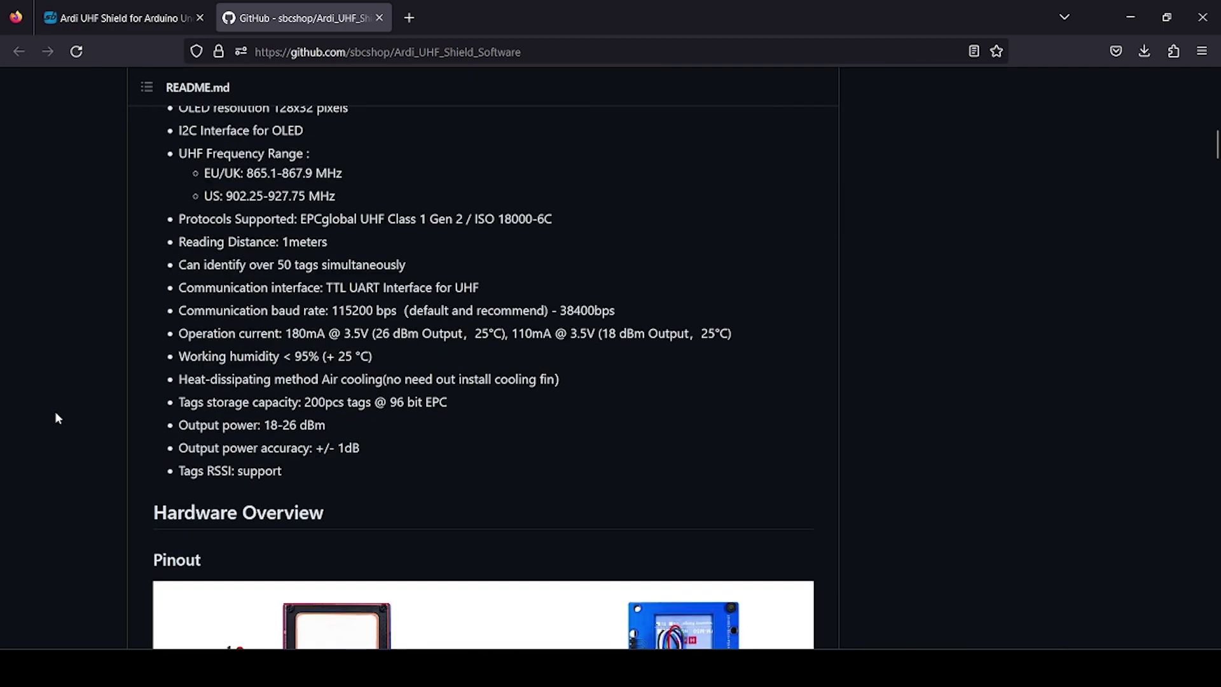
{"action": "scroll", "coordinate": [56, 418], "scroll_direction": "down", "scroll_amount": 5}
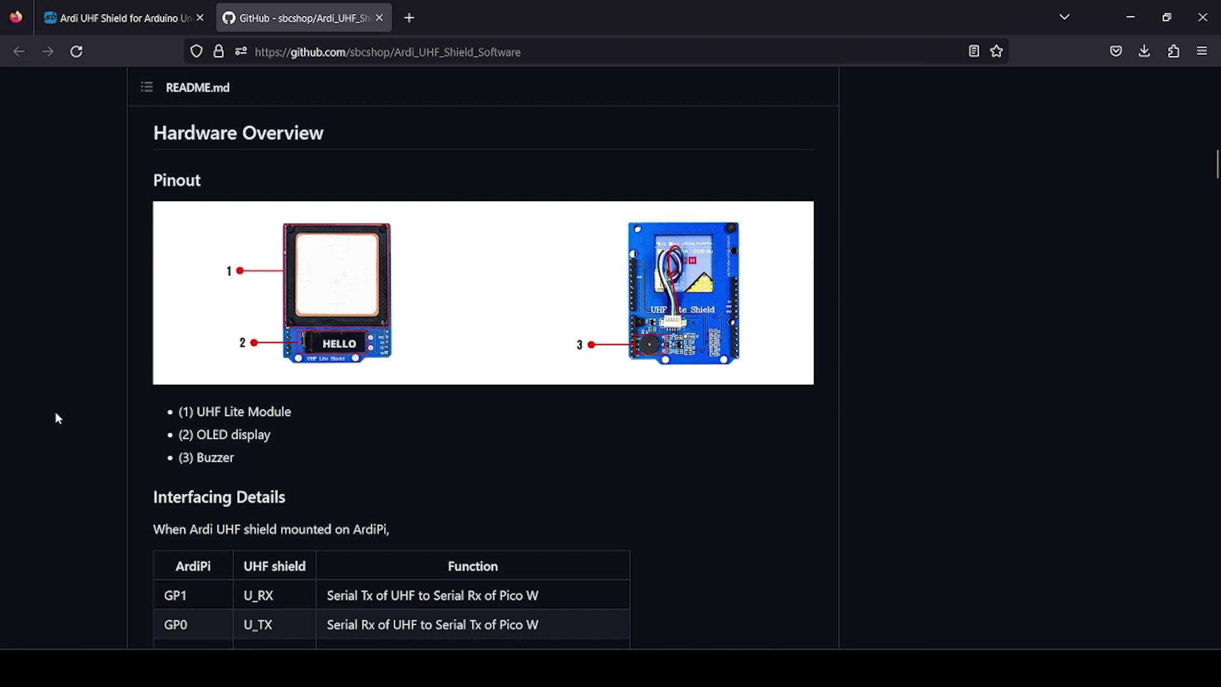
{"action": "scroll", "coordinate": [58, 417], "scroll_direction": "down", "scroll_amount": 4}
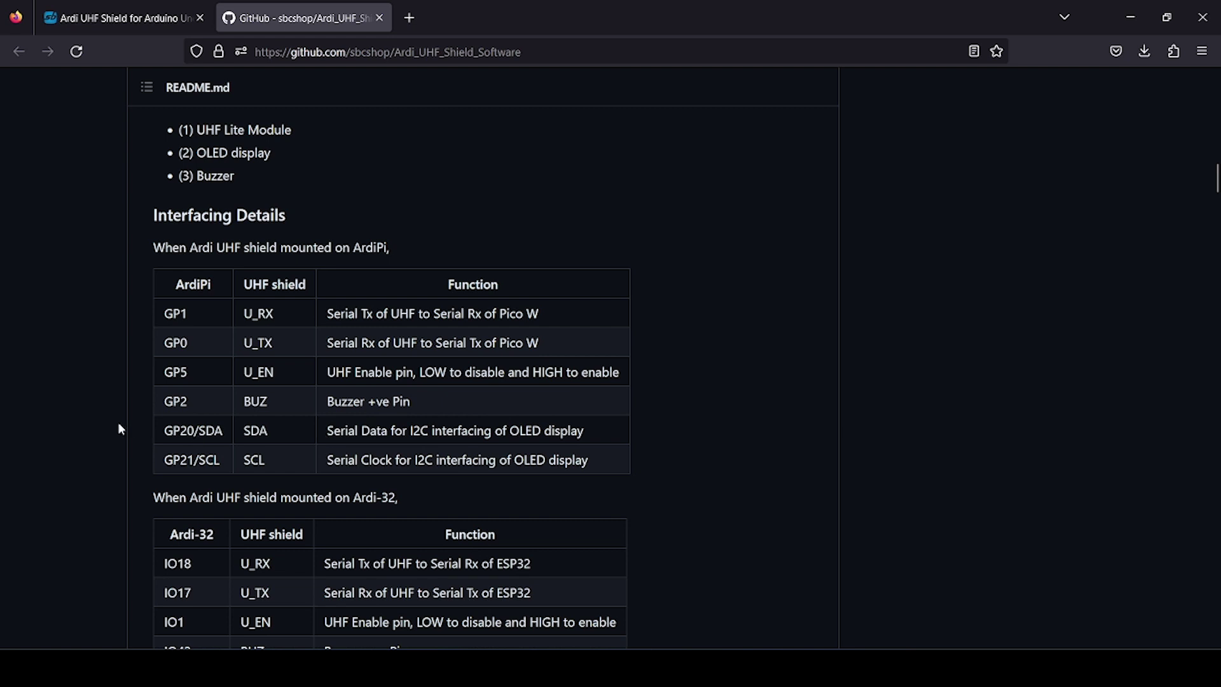
- Scroll past the ArdiPi, Ardi-32 and Arduino Uno pin tables to the Hardware version Check example
{"action": "scroll", "coordinate": [122, 382], "scroll_direction": "down", "scroll_amount": 2}
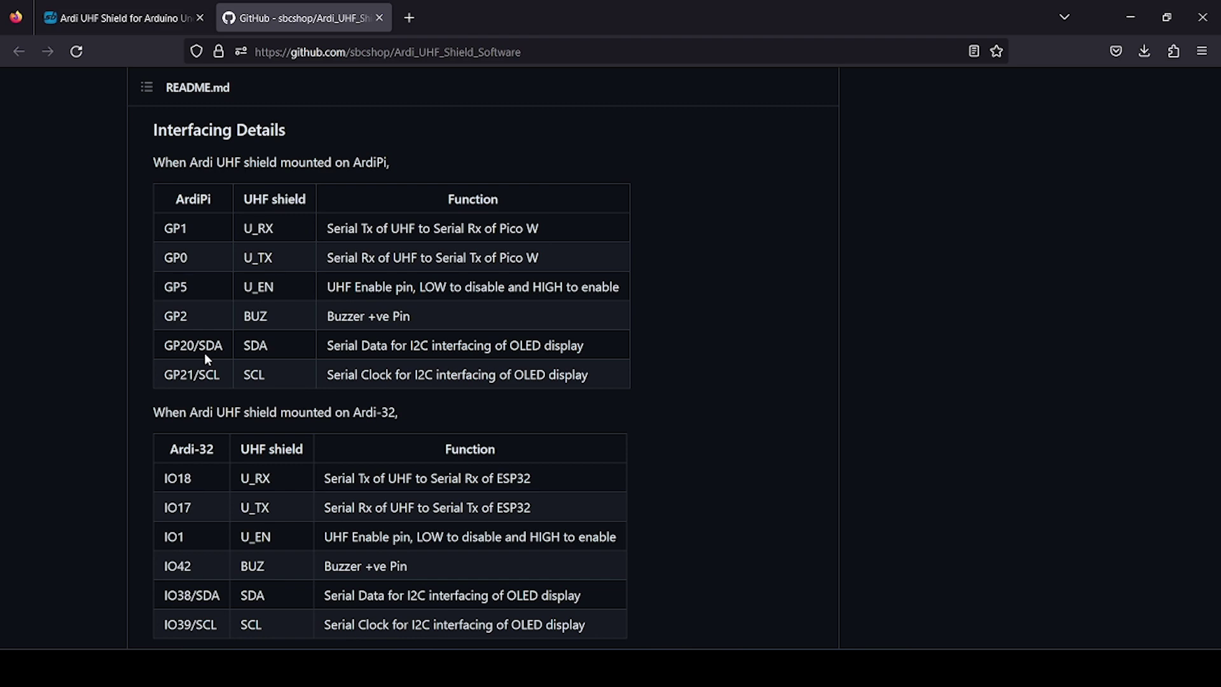
{"action": "scroll", "coordinate": [470, 369], "scroll_direction": "down", "scroll_amount": 3}
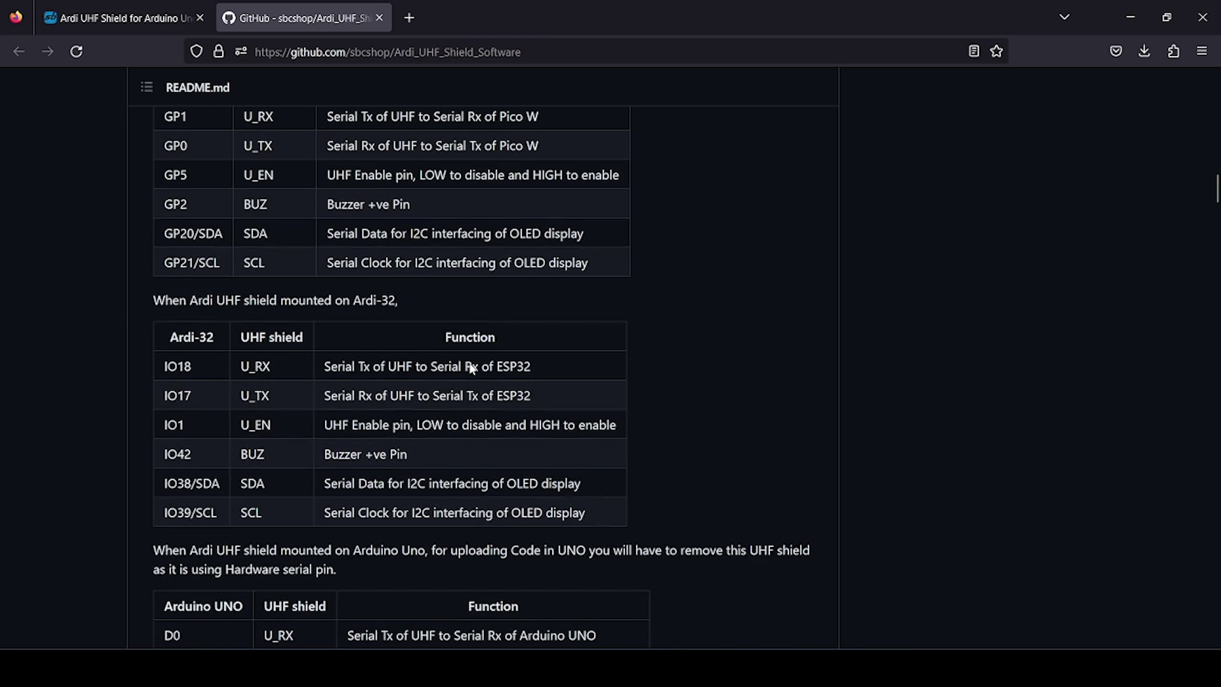
{"action": "scroll", "coordinate": [471, 369], "scroll_direction": "down", "scroll_amount": 2}
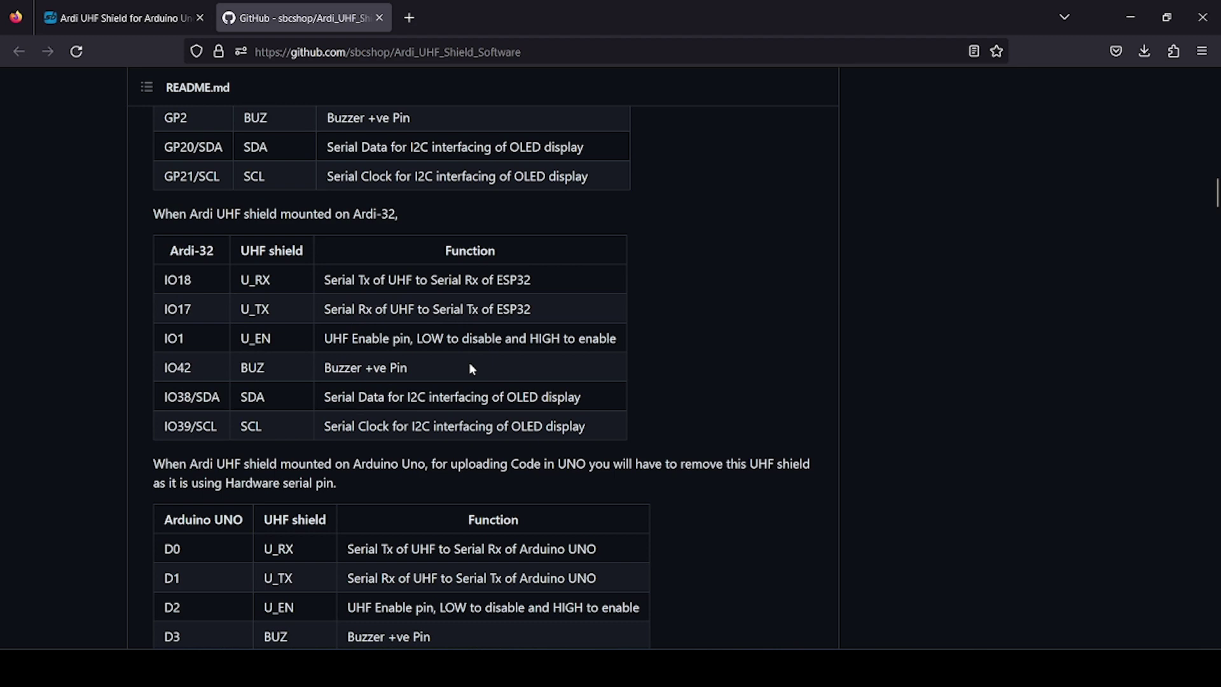
{"action": "scroll", "coordinate": [471, 368], "scroll_direction": "up", "scroll_amount": 5}
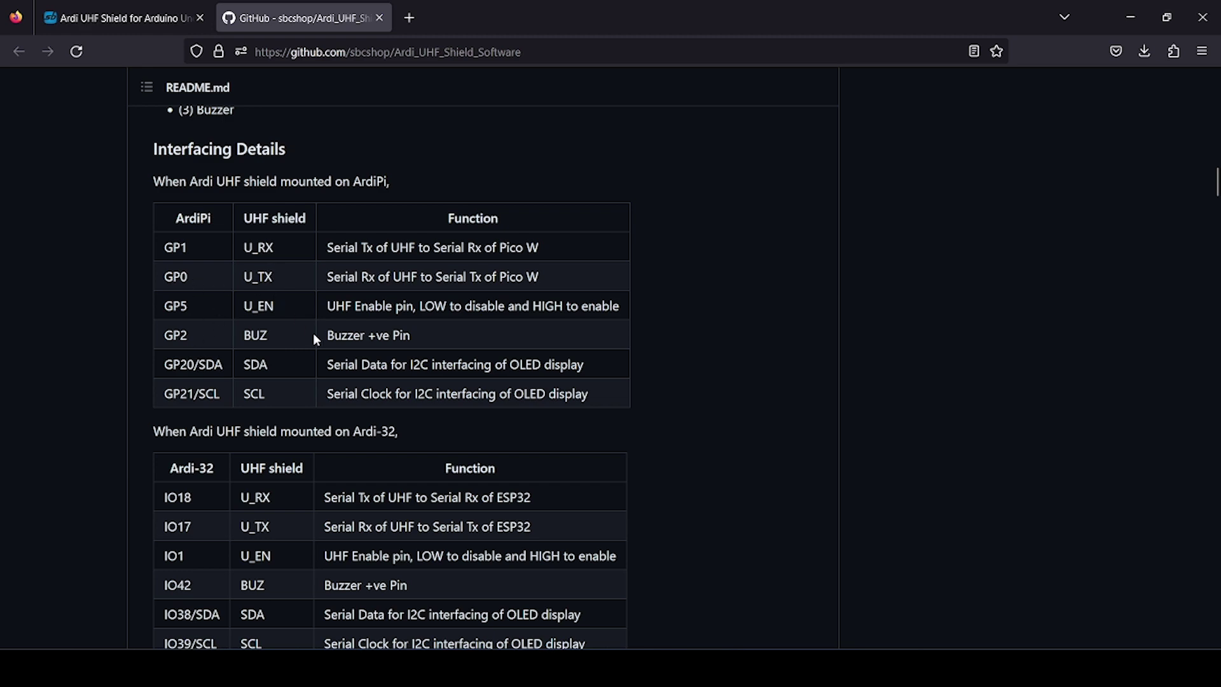
{"action": "scroll", "coordinate": [316, 339], "scroll_direction": "down", "scroll_amount": 1}
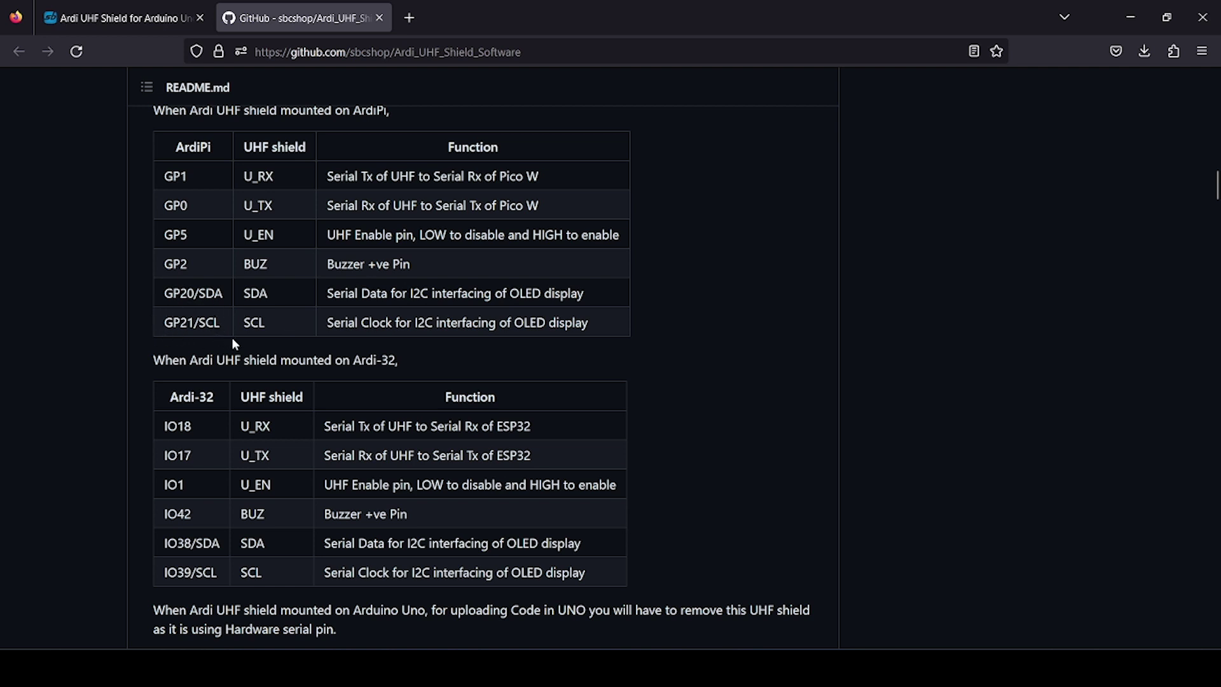
{"action": "scroll", "coordinate": [310, 357], "scroll_direction": "down", "scroll_amount": 3}
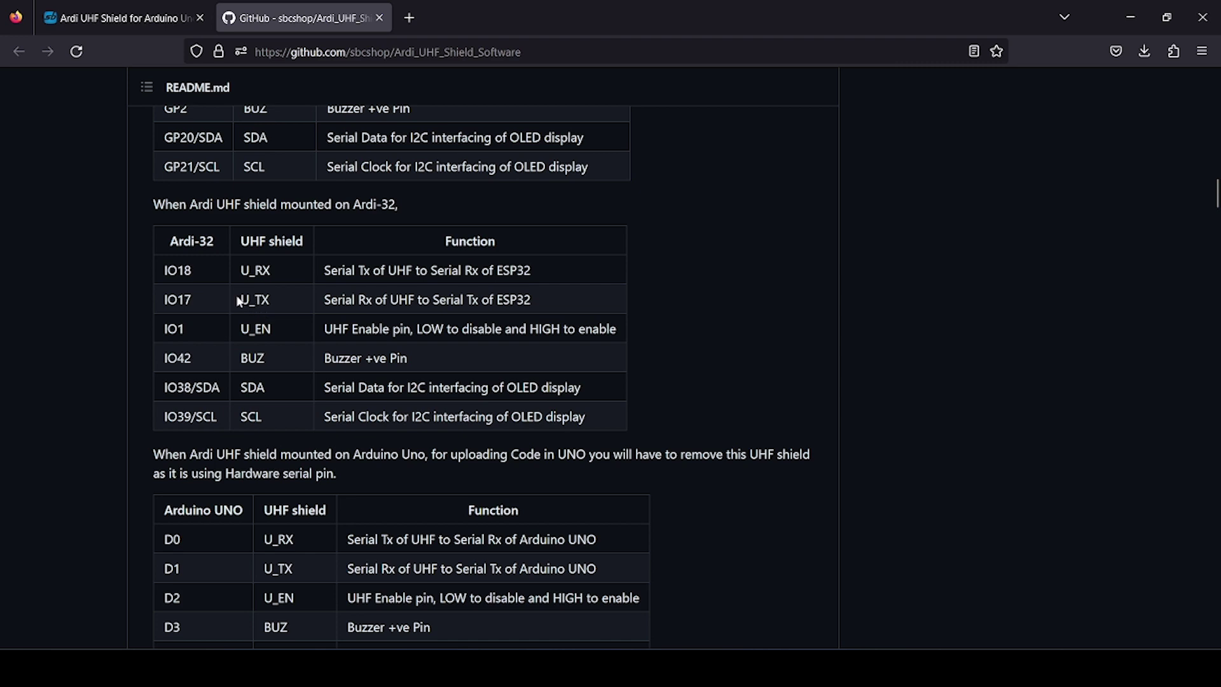
{"action": "scroll", "coordinate": [405, 429], "scroll_direction": "down", "scroll_amount": 4}
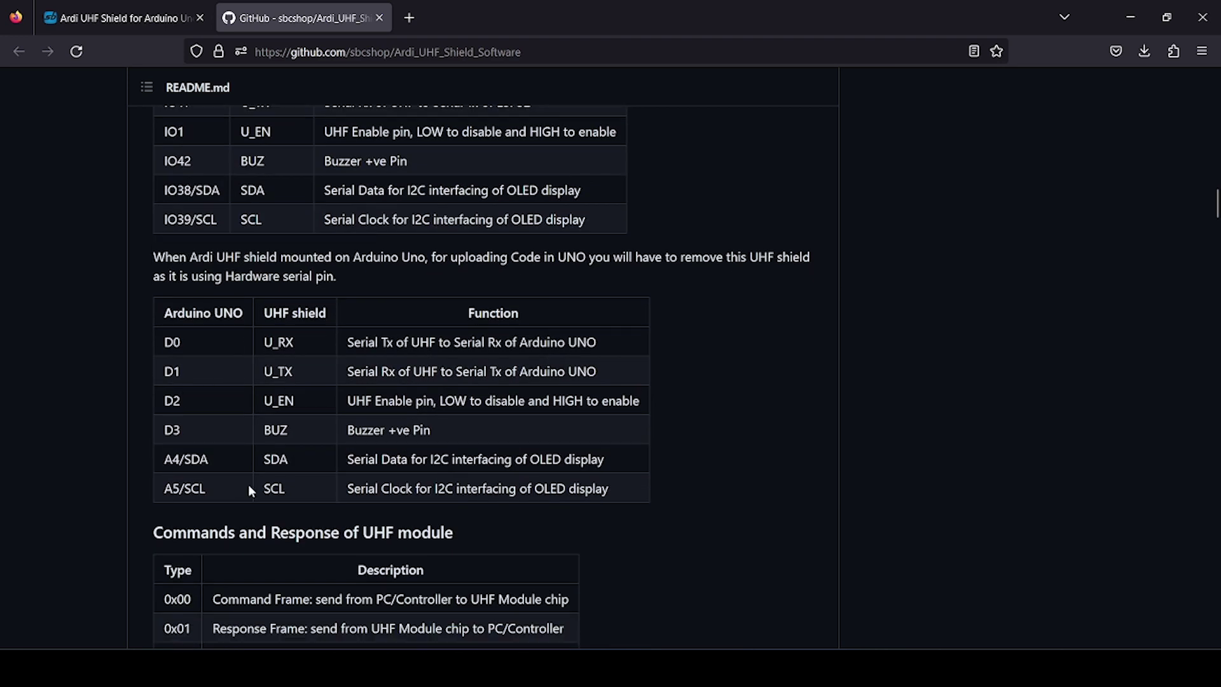
{"action": "scroll", "coordinate": [449, 439], "scroll_direction": "down", "scroll_amount": 5}
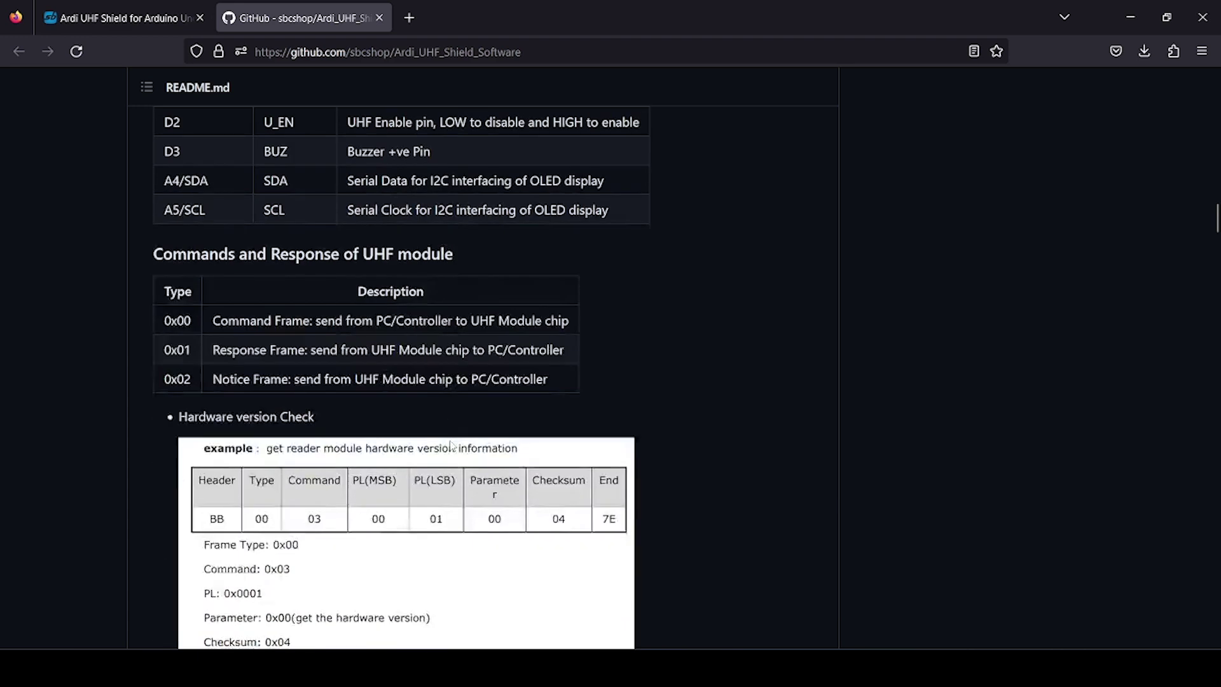
{"action": "scroll", "coordinate": [451, 445], "scroll_direction": "down", "scroll_amount": 2}
{"action": "scroll", "coordinate": [452, 445], "scroll_direction": "up", "scroll_amount": 1}
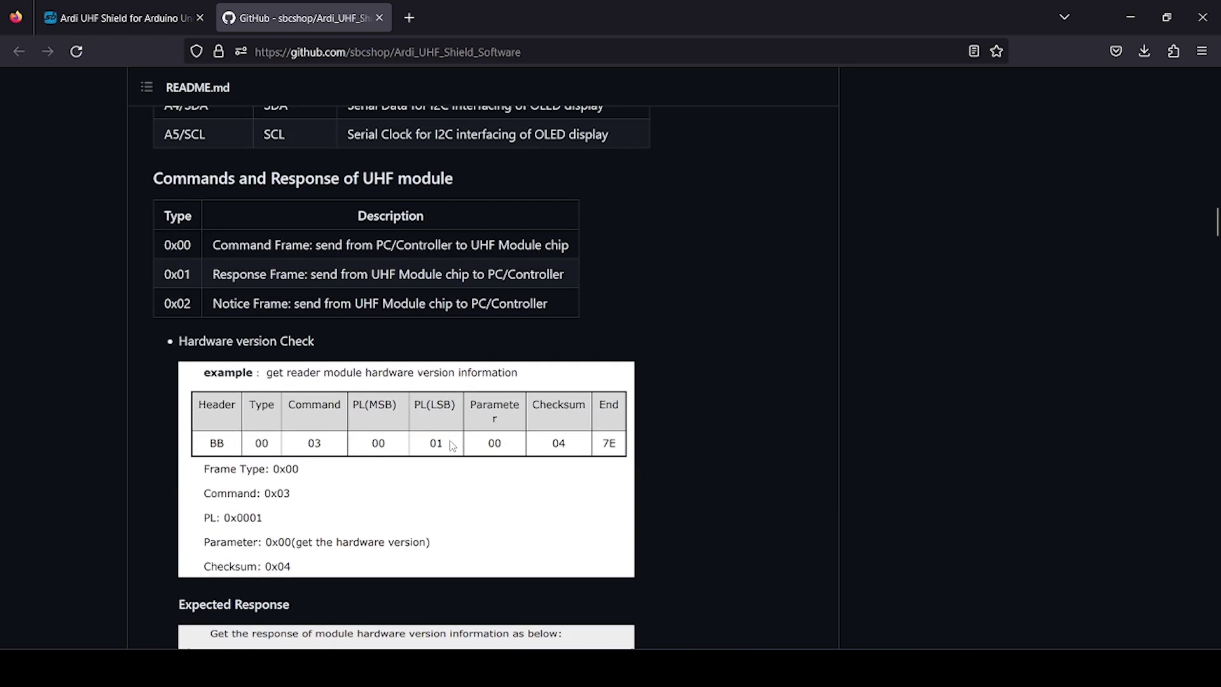
- Read past the Tag read table and terminal output to the Documents > Arduino > libraries install steps
{"action": "scroll", "coordinate": [452, 445], "scroll_direction": "down", "scroll_amount": 1}
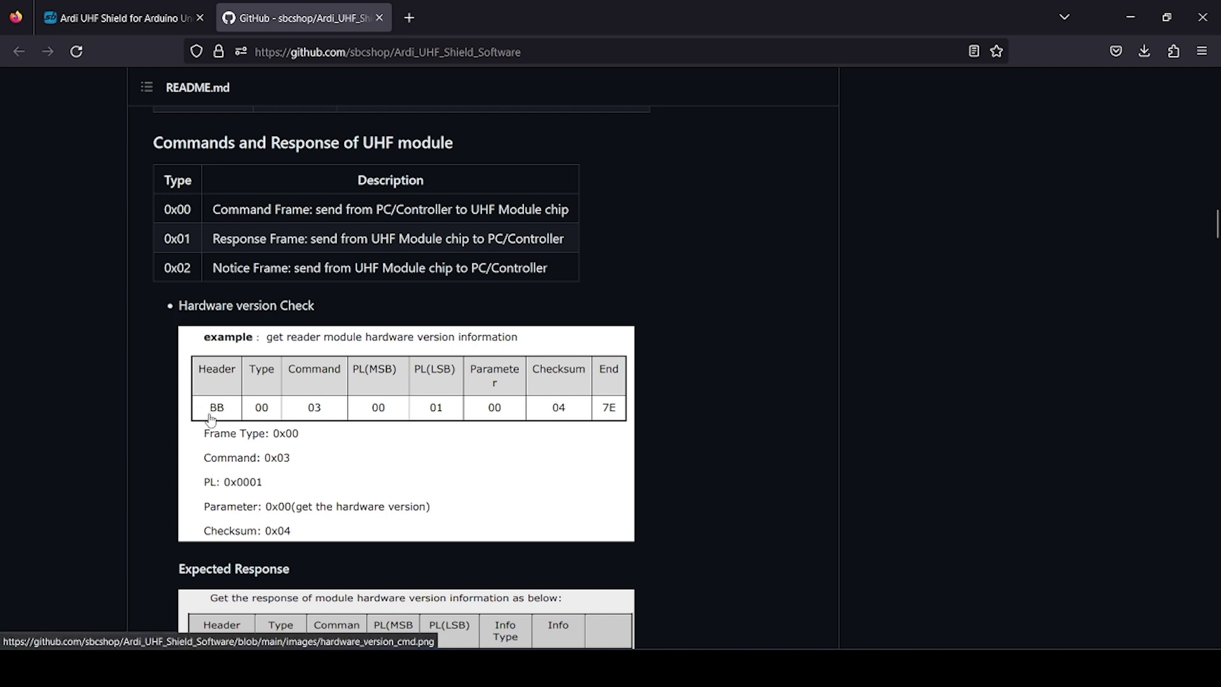
{"action": "left_click_drag", "start_coordinate": [204, 414], "coordinate": [420, 410]}
{"action": "scroll", "coordinate": [524, 417], "scroll_direction": "down", "scroll_amount": 1}
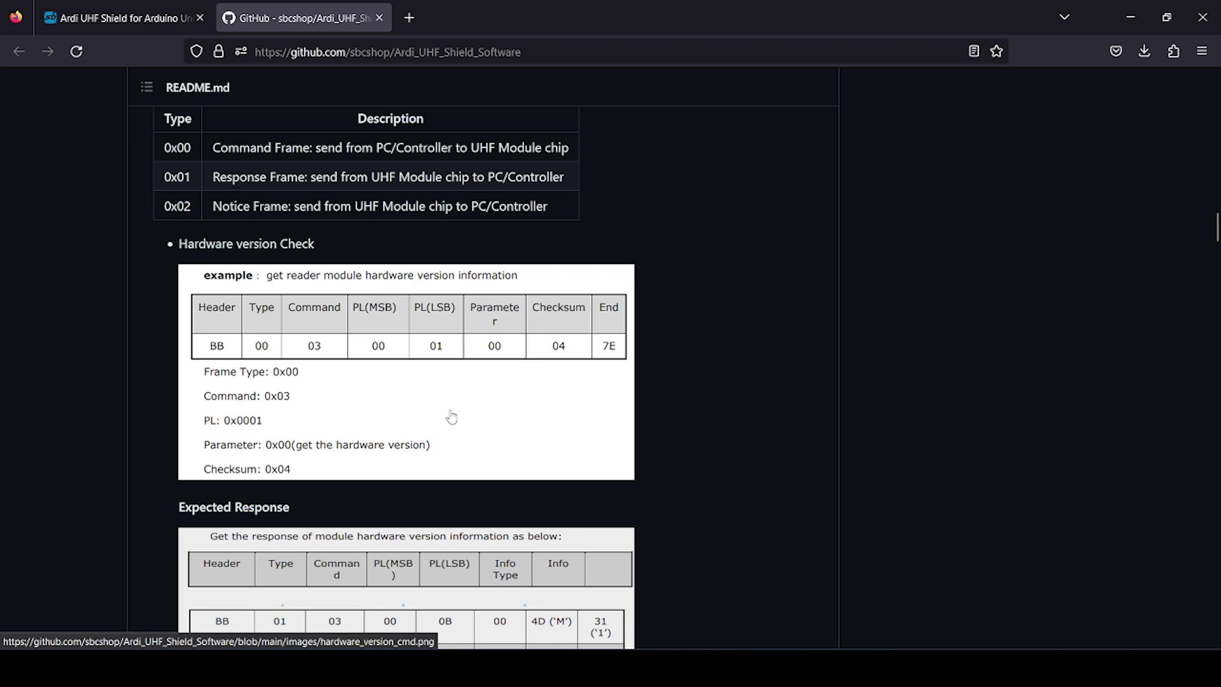
{"action": "scroll", "coordinate": [450, 414], "scroll_direction": "down", "scroll_amount": 3}
{"action": "scroll", "coordinate": [452, 416], "scroll_direction": "down", "scroll_amount": 1}
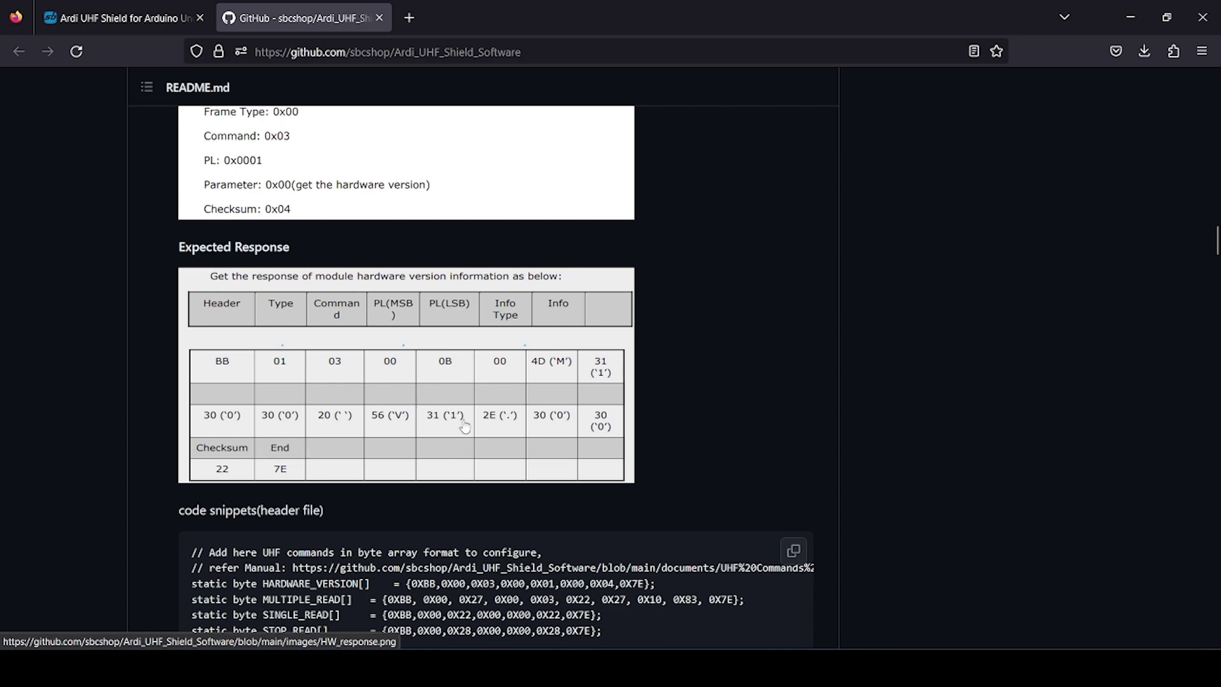
{"action": "scroll", "coordinate": [465, 426], "scroll_direction": "down", "scroll_amount": 1}
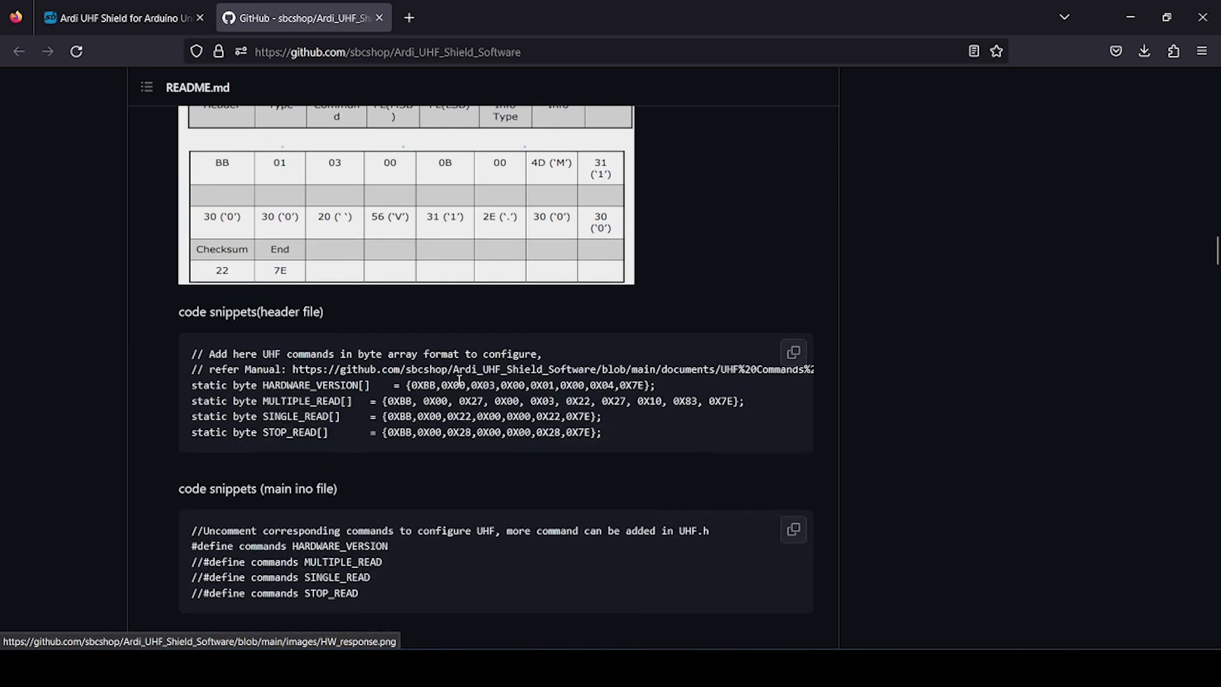
{"action": "scroll", "coordinate": [459, 379], "scroll_direction": "down", "scroll_amount": 3}
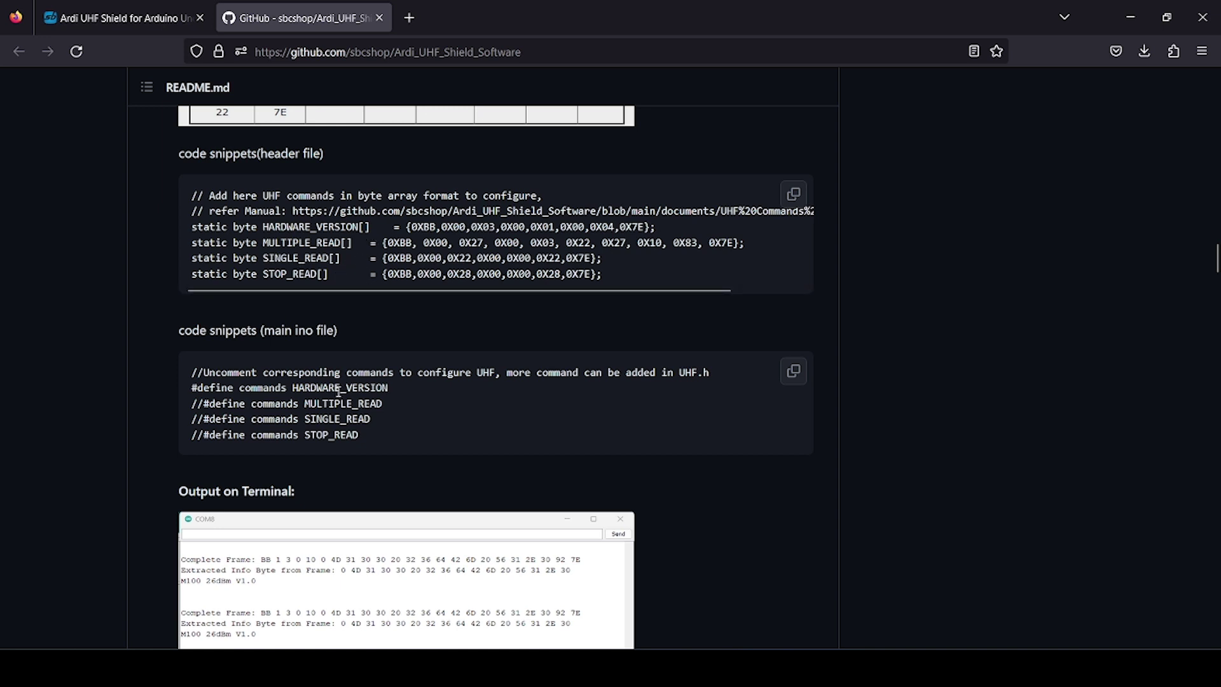
{"action": "scroll", "coordinate": [382, 417], "scroll_direction": "down", "scroll_amount": 1}
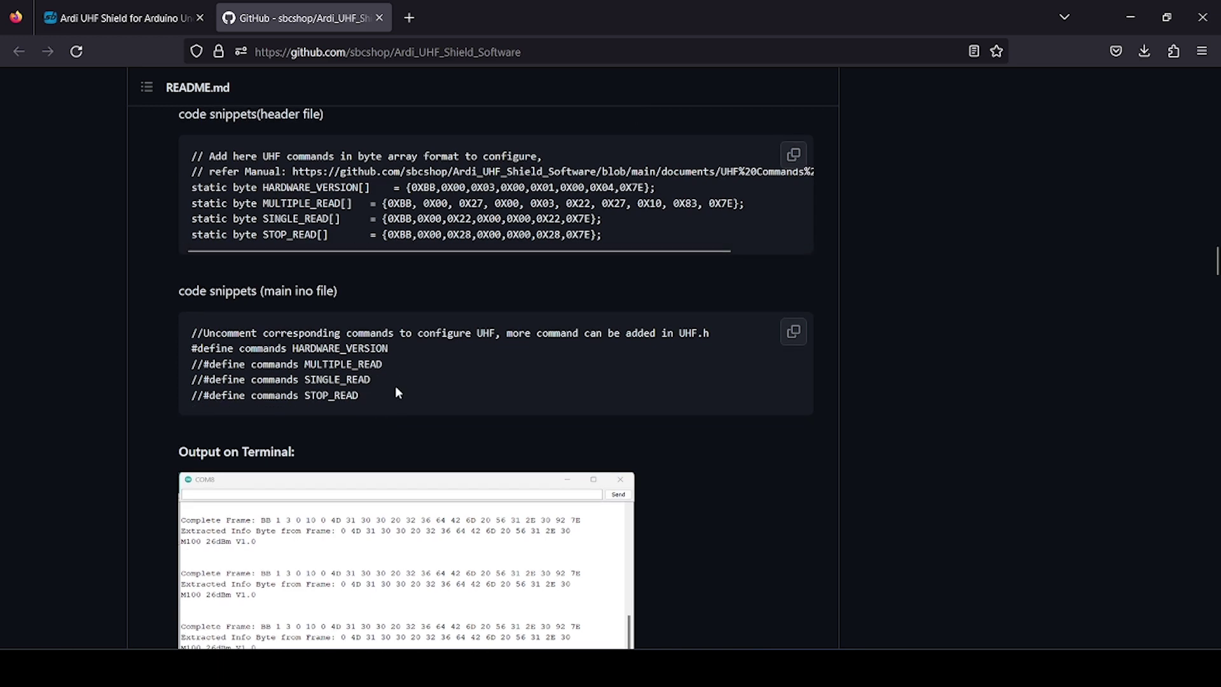
{"action": "scroll", "coordinate": [395, 385], "scroll_direction": "down", "scroll_amount": 4}
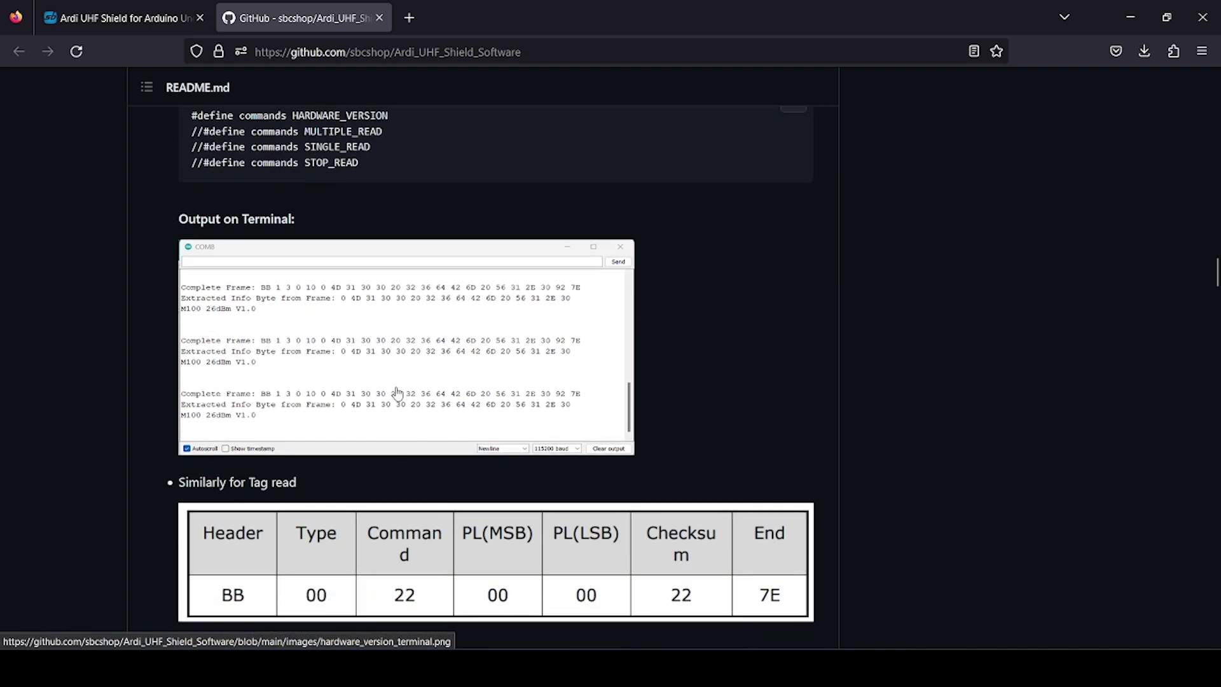
{"action": "scroll", "coordinate": [397, 392], "scroll_direction": "down", "scroll_amount": 2}
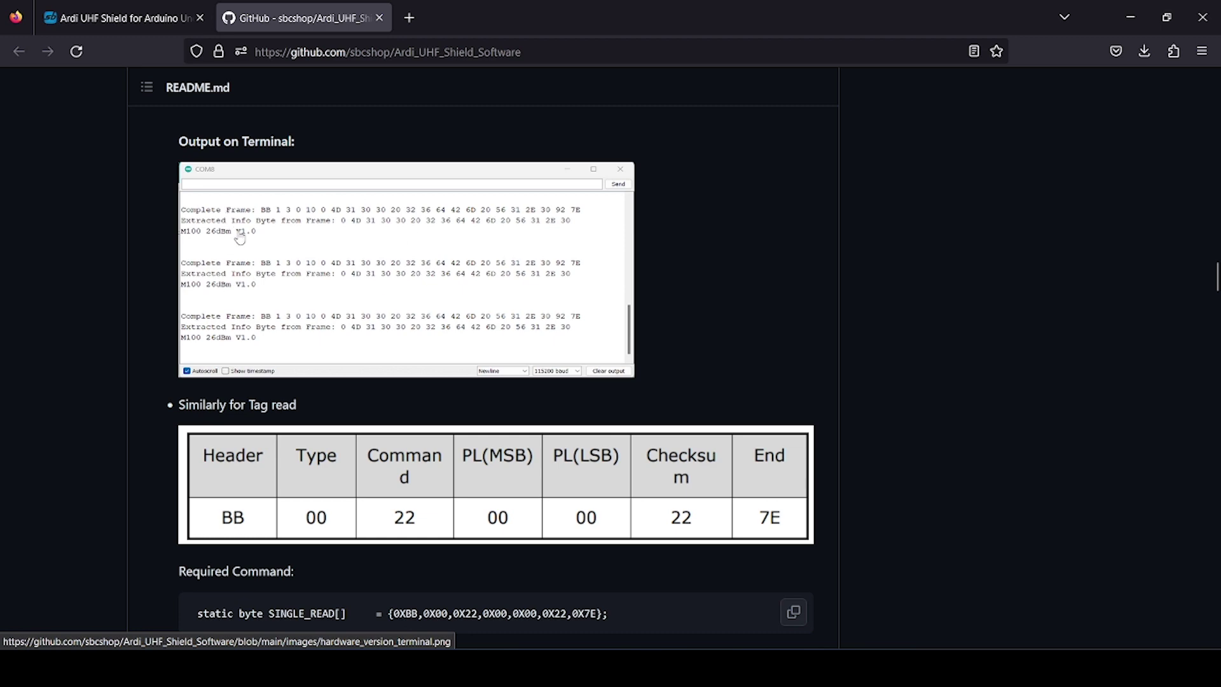
{"action": "scroll", "coordinate": [313, 460], "scroll_direction": "down", "scroll_amount": 6}
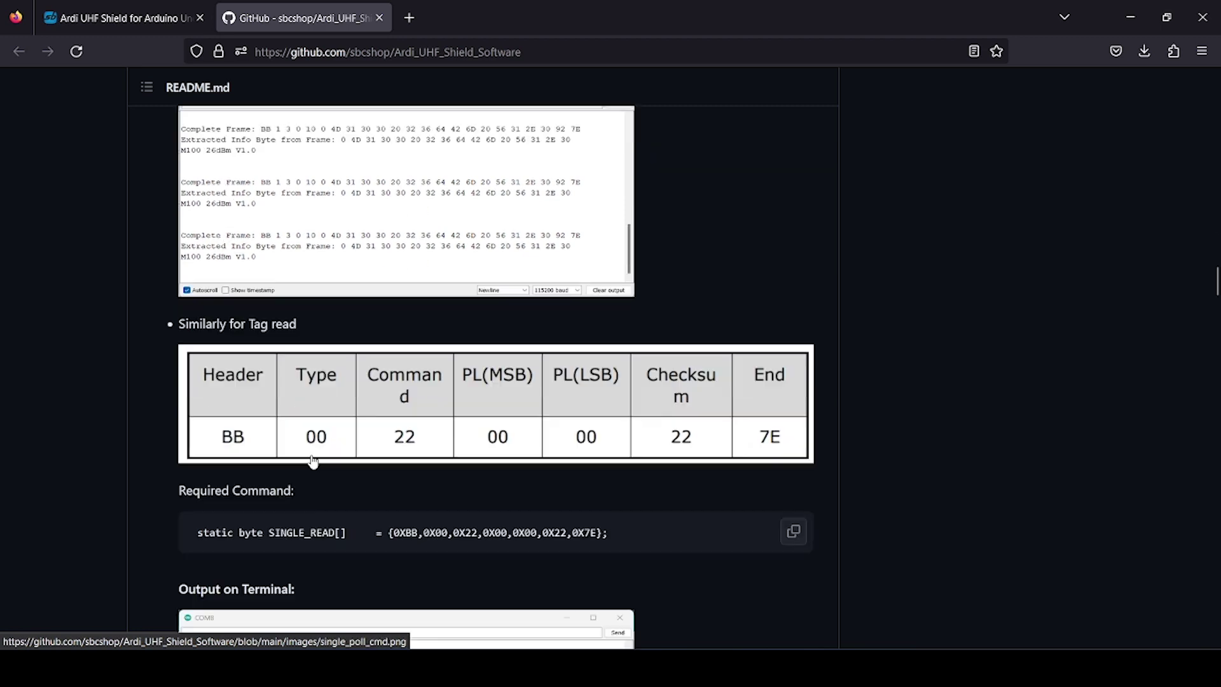
{"action": "scroll", "coordinate": [313, 460], "scroll_direction": "down", "scroll_amount": 6}
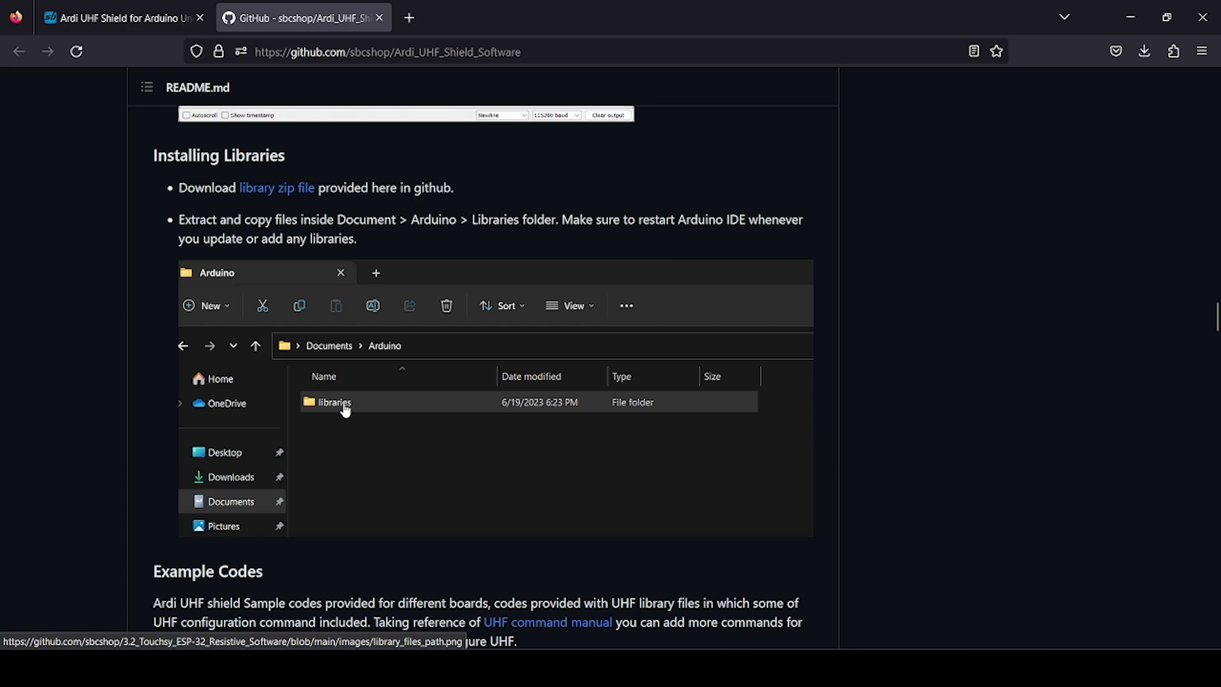
- Scroll to the ArdiPi, Ardi32, Ardi32_OLED and UNO example codes and How to Configure UHF Lite
{"action": "scroll", "coordinate": [395, 457], "scroll_direction": "down", "scroll_amount": 2}
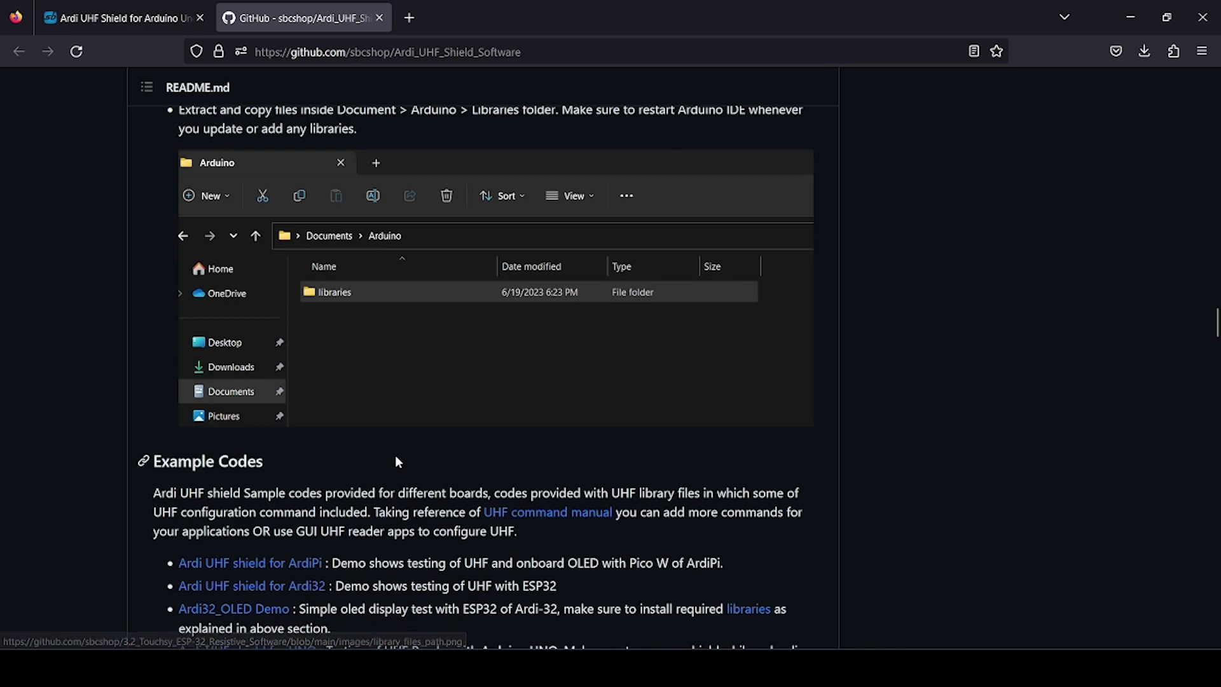
{"action": "scroll", "coordinate": [396, 457], "scroll_direction": "down", "scroll_amount": 3}
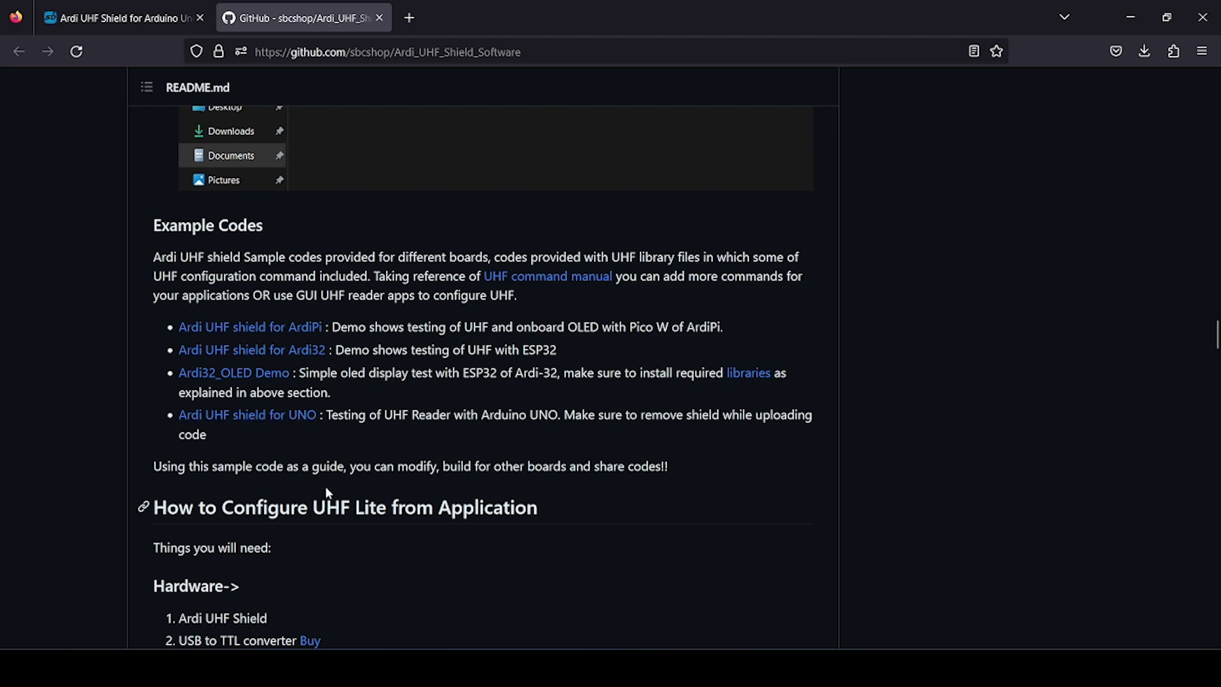
- Scroll through the UHF reader app configuration screenshots
{"action": "scroll", "coordinate": [401, 490], "scroll_direction": "down", "scroll_amount": 5}
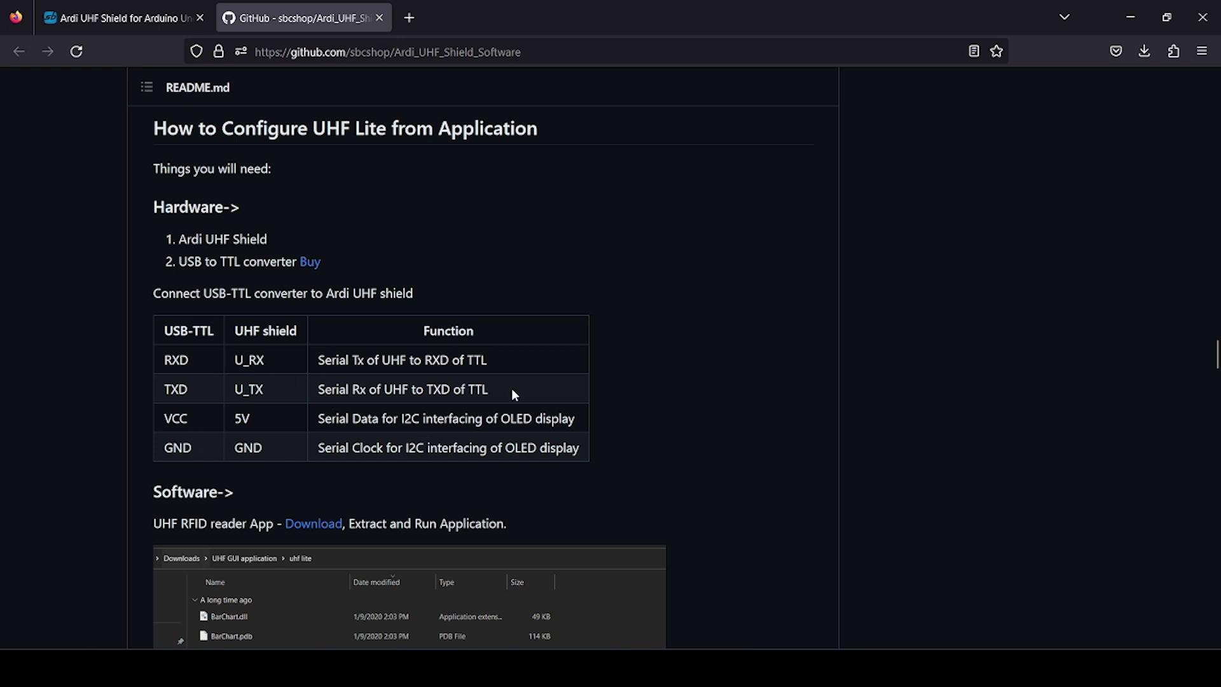
{"action": "scroll", "coordinate": [514, 393], "scroll_direction": "down", "scroll_amount": 3}
{"action": "scroll", "coordinate": [513, 394], "scroll_direction": "up", "scroll_amount": 1}
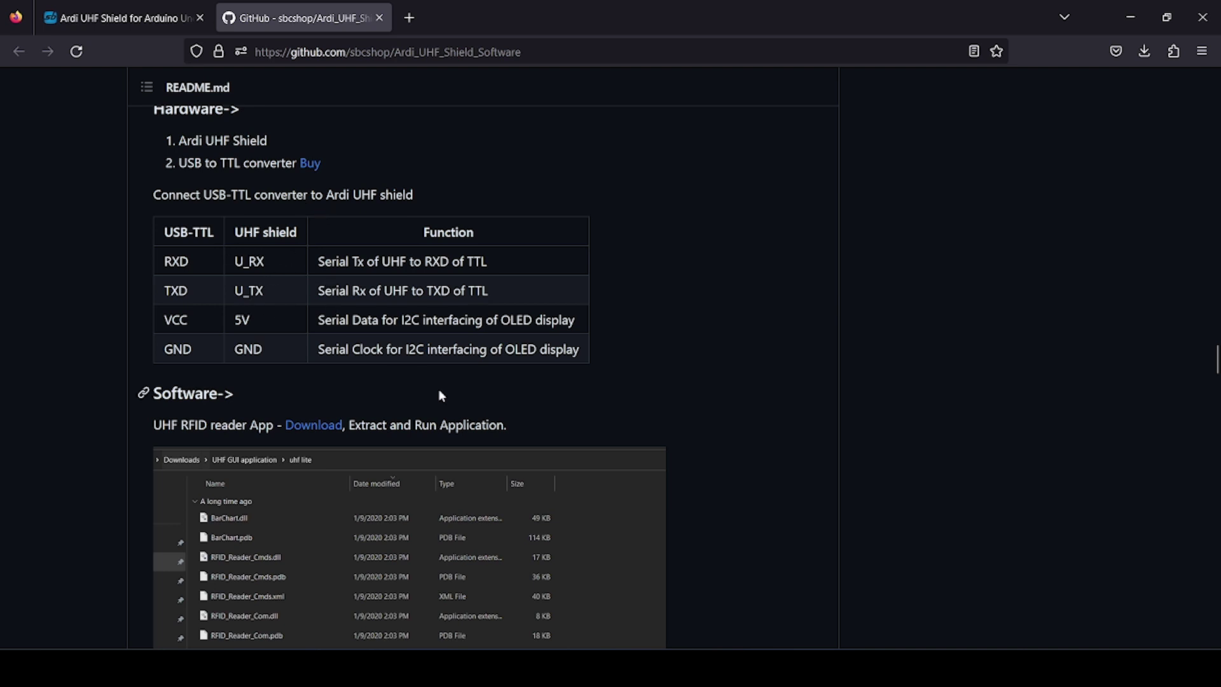
{"action": "scroll", "coordinate": [439, 389], "scroll_direction": "down", "scroll_amount": 3}
{"action": "scroll", "coordinate": [440, 396], "scroll_direction": "down", "scroll_amount": 5}
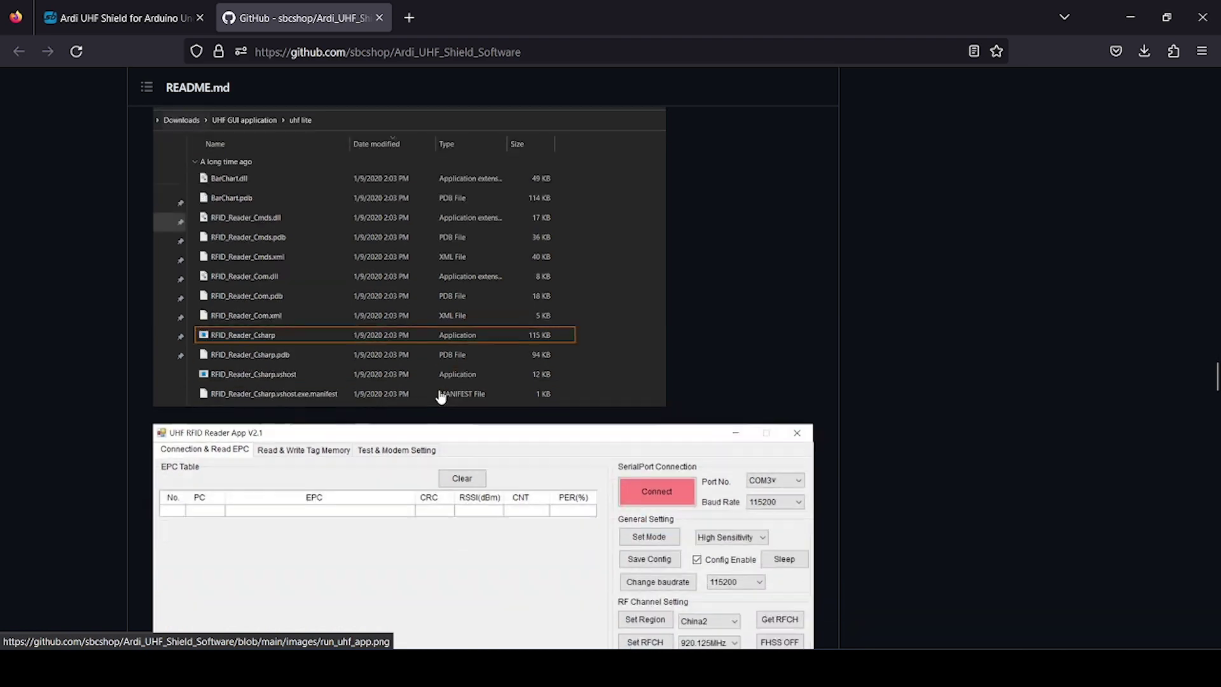
{"action": "scroll", "coordinate": [441, 397], "scroll_direction": "down", "scroll_amount": 3}
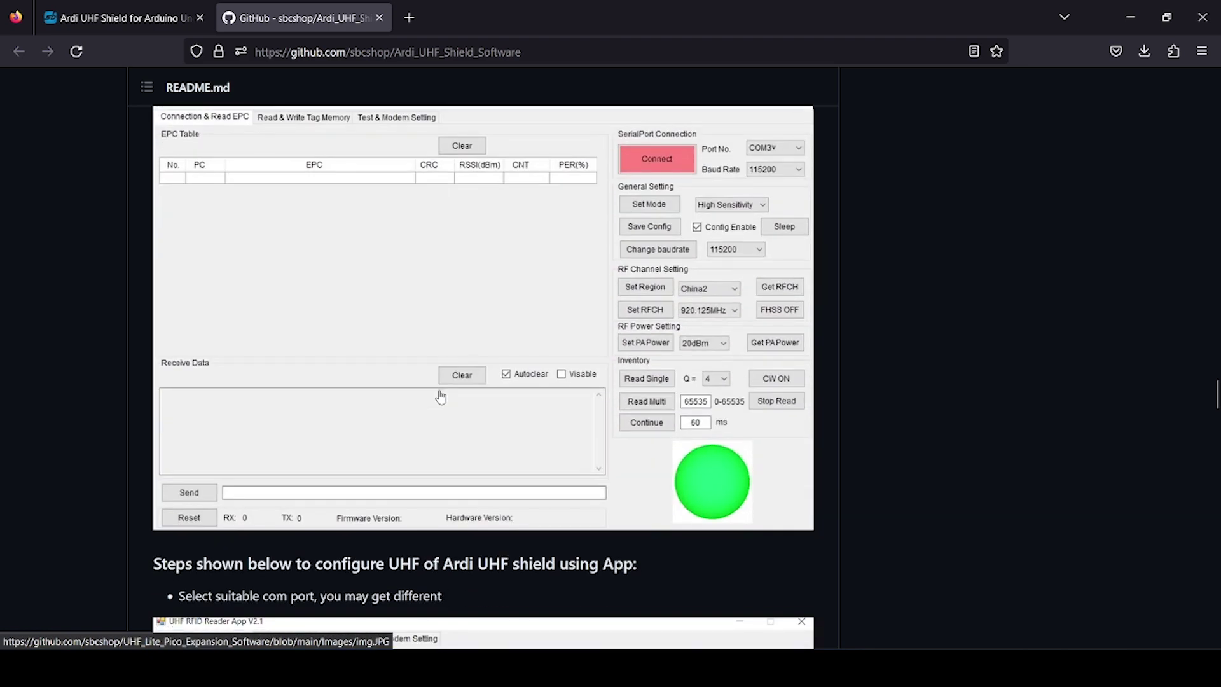
{"action": "scroll", "coordinate": [558, 420], "scroll_direction": "down", "scroll_amount": 6}
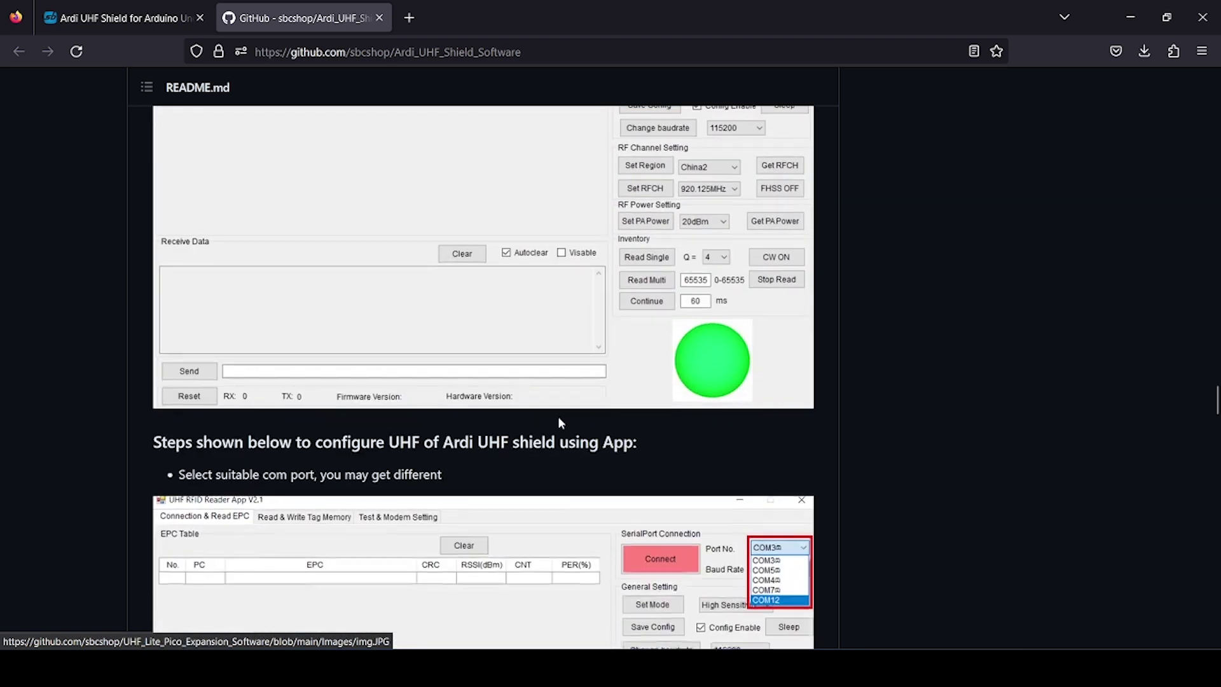
{"action": "scroll", "coordinate": [560, 425], "scroll_direction": "down", "scroll_amount": 10}
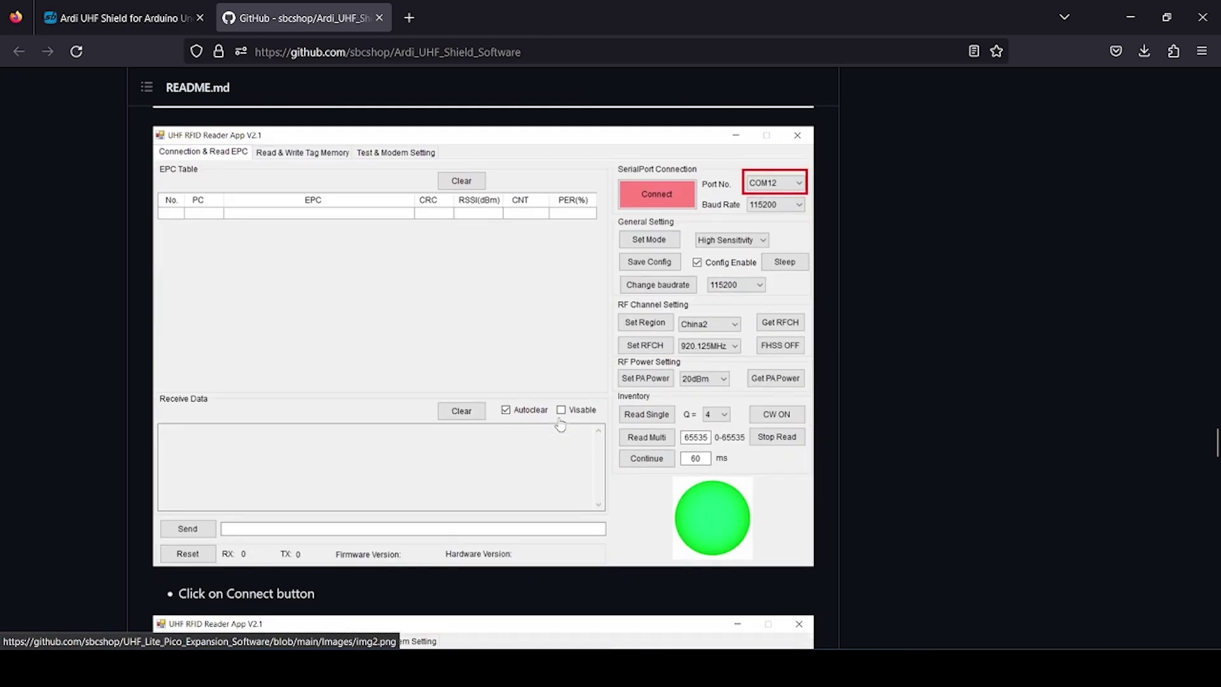
- Reach Resources and open the Download UHF Lite Command Manual link in a new tab
{"action": "scroll", "coordinate": [560, 425], "scroll_direction": "down", "scroll_amount": 13}
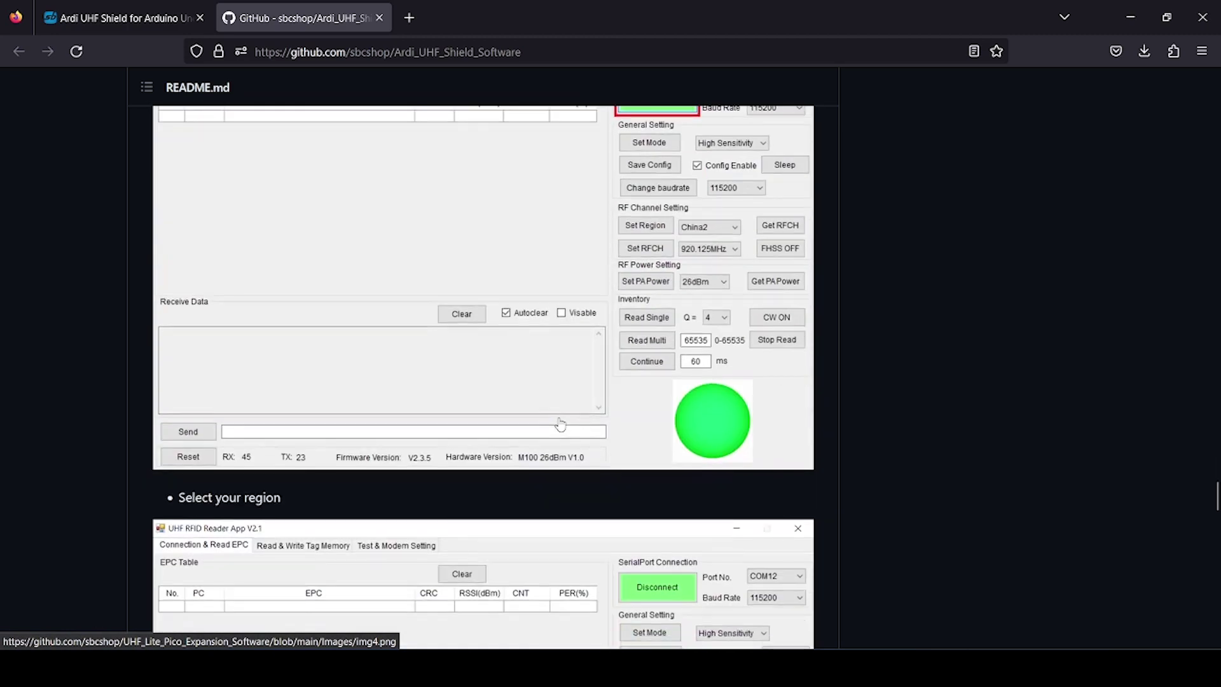
{"action": "scroll", "coordinate": [559, 425], "scroll_direction": "down", "scroll_amount": 11}
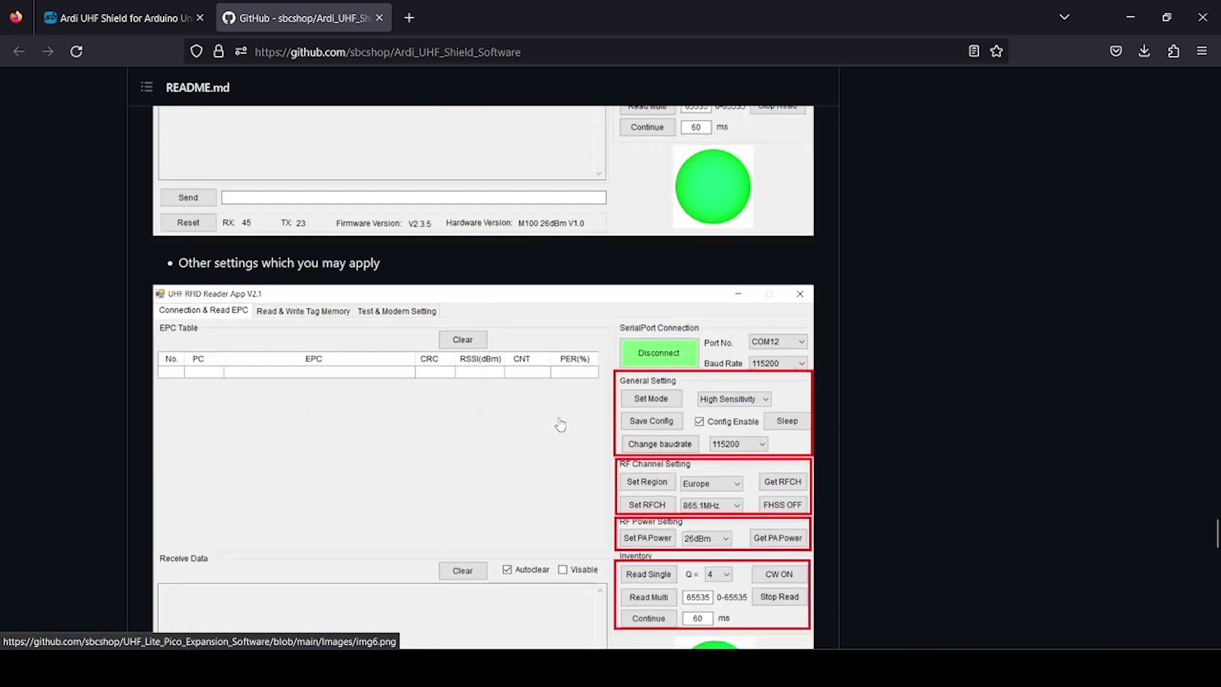
{"action": "scroll", "coordinate": [559, 425], "scroll_direction": "down", "scroll_amount": 2}
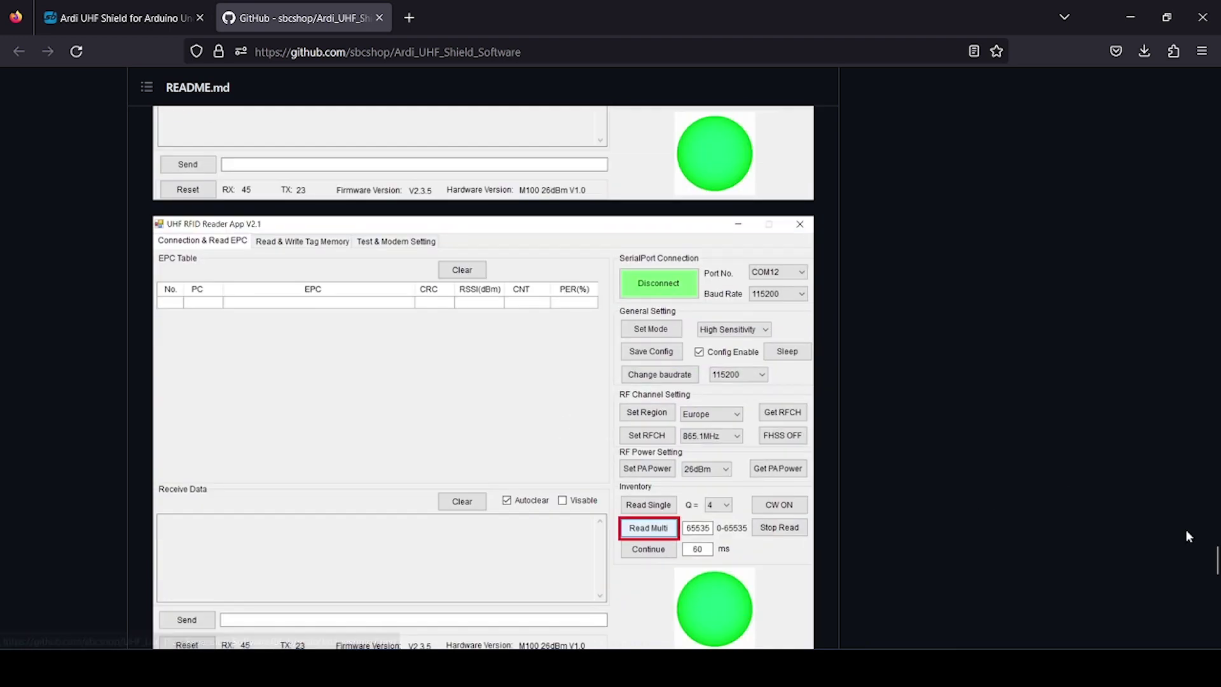
{"action": "scroll", "coordinate": [1065, 534], "scroll_direction": "down", "scroll_amount": 6}
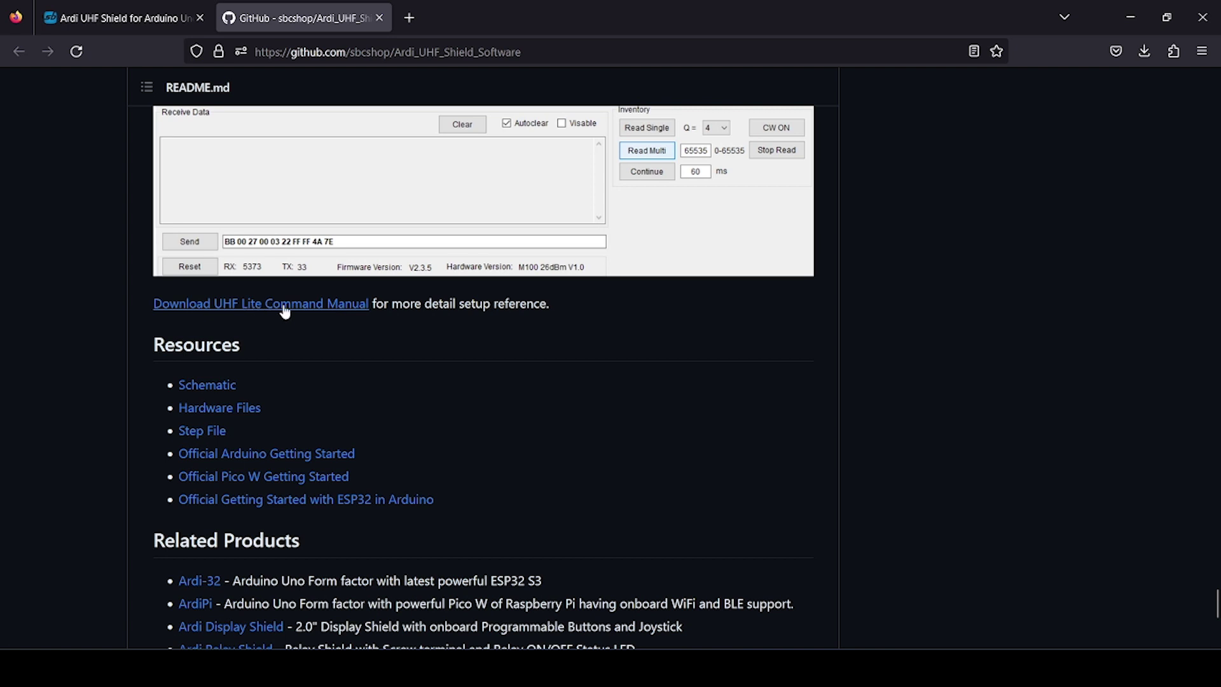
{"action": "middle_click", "coordinate": [330, 308]}
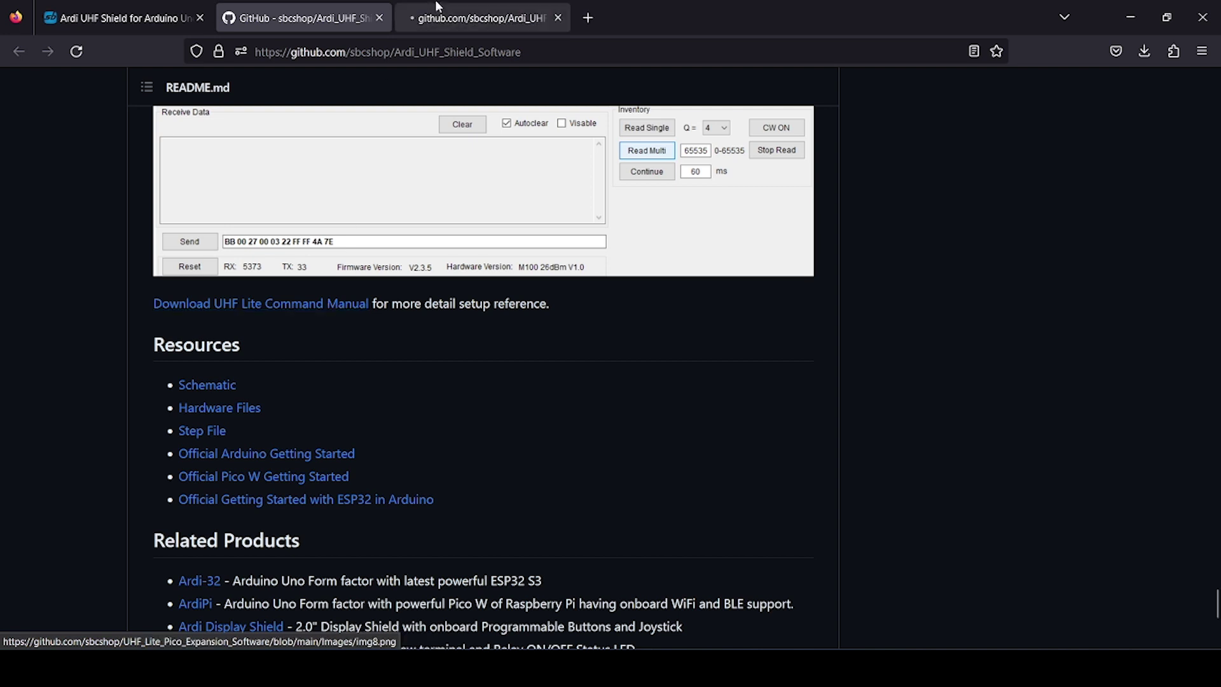
{"action": "left_click", "coordinate": [474, 7]}
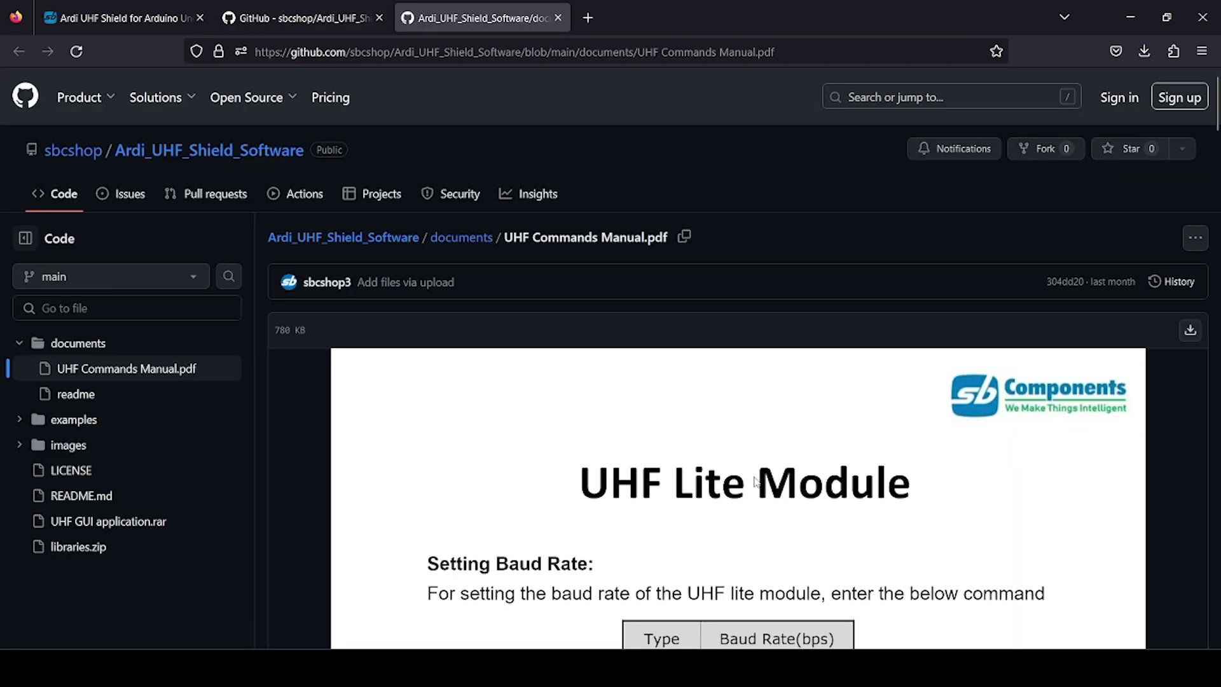
- Read the UHF Commands Manual's baud rate setting and command frame pages
{"action": "scroll", "coordinate": [790, 548], "scroll_direction": "down", "scroll_amount": 2}
{"action": "scroll", "coordinate": [790, 548], "scroll_direction": "down", "scroll_amount": 2}
{"action": "scroll", "coordinate": [791, 548], "scroll_direction": "up", "scroll_amount": 1}
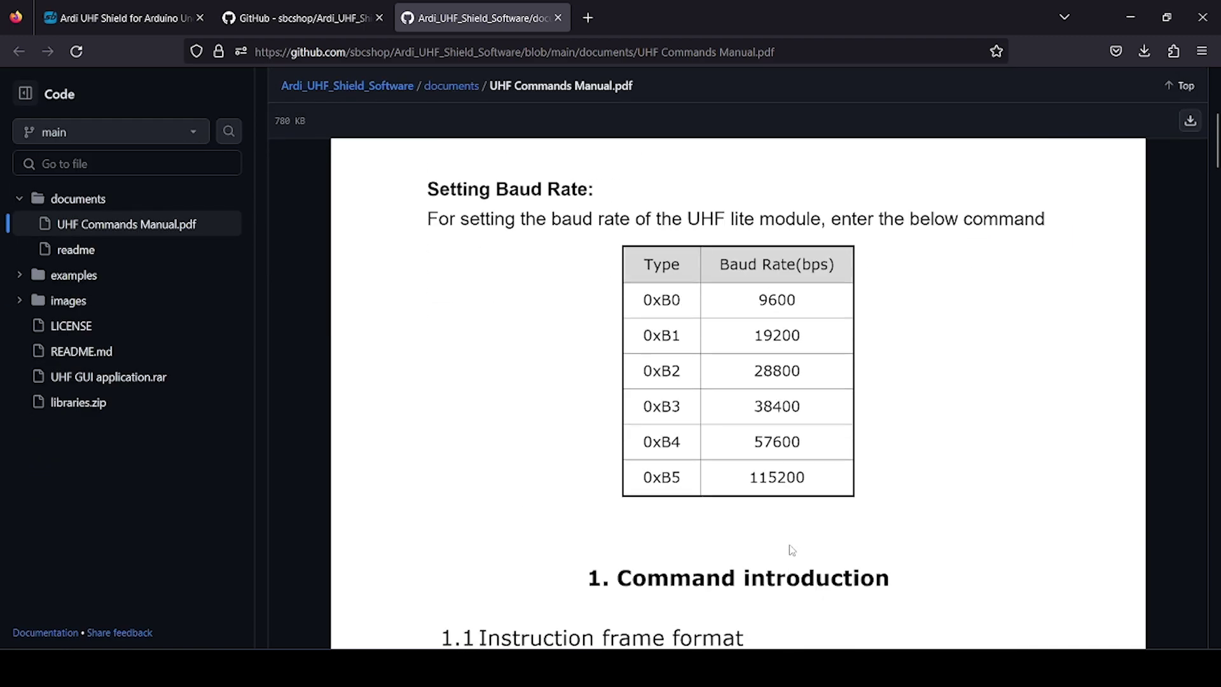
{"action": "scroll", "coordinate": [790, 548], "scroll_direction": "down", "scroll_amount": 2}
{"action": "scroll", "coordinate": [791, 548], "scroll_direction": "up", "scroll_amount": 3}
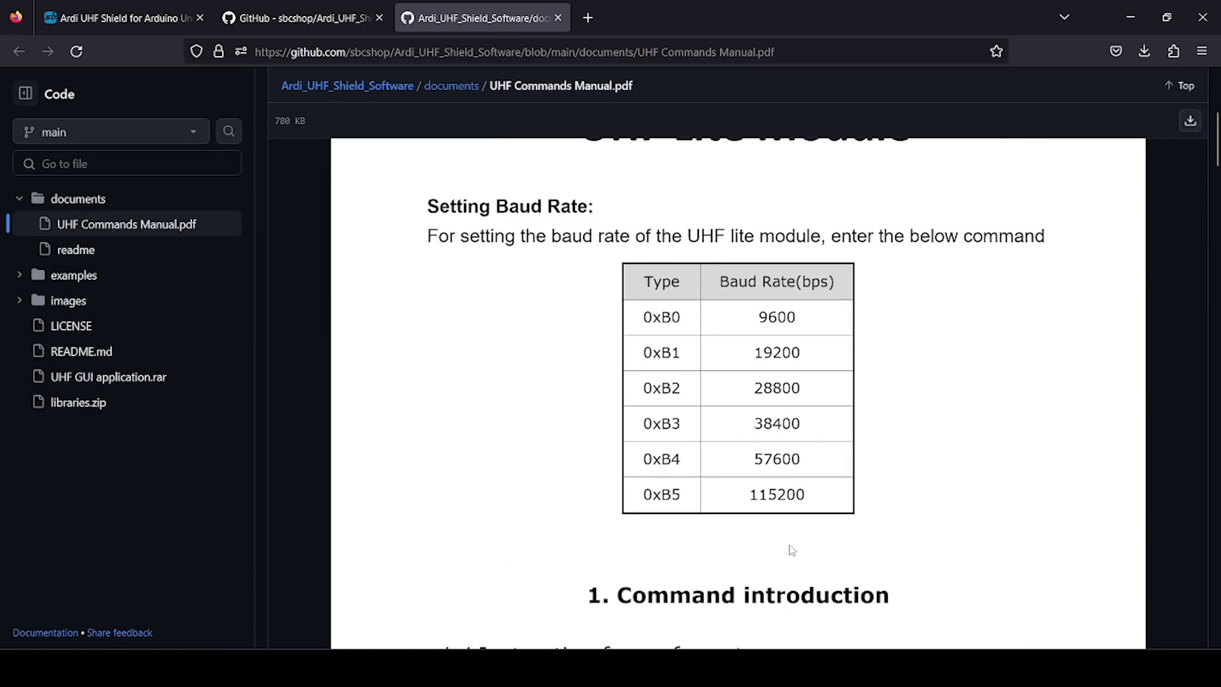
{"action": "scroll", "coordinate": [702, 494], "scroll_direction": "down", "scroll_amount": 2}
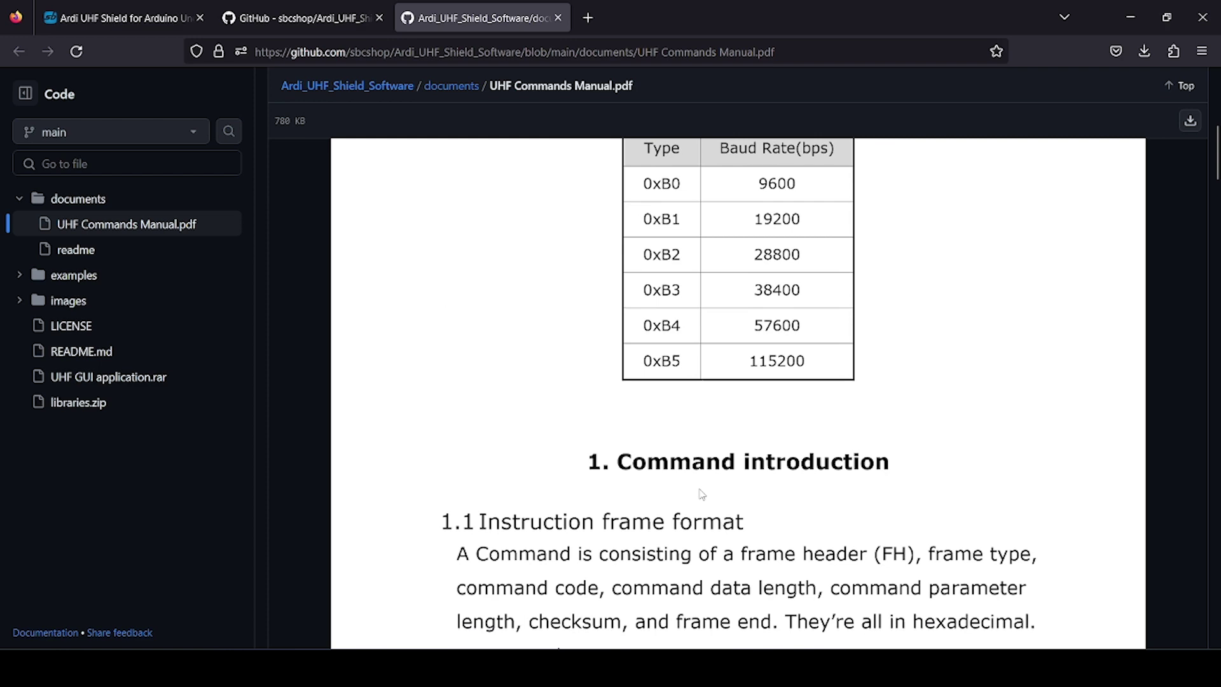
{"action": "scroll", "coordinate": [702, 494], "scroll_direction": "up", "scroll_amount": 1}
{"action": "scroll", "coordinate": [701, 494], "scroll_direction": "down", "scroll_amount": 3}
- Read the reader-information commands, then switch to the downloaded examples folder
{"action": "scroll", "coordinate": [702, 494], "scroll_direction": "down", "scroll_amount": 12}
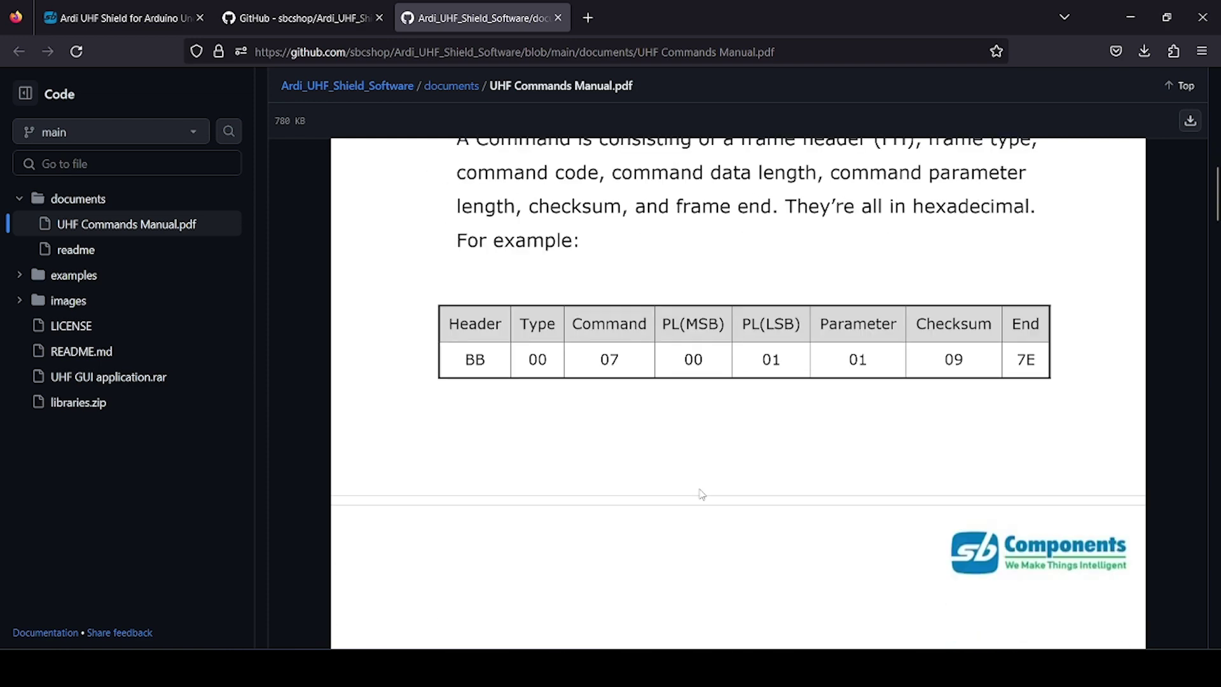
{"action": "scroll", "coordinate": [701, 494], "scroll_direction": "down", "scroll_amount": 11}
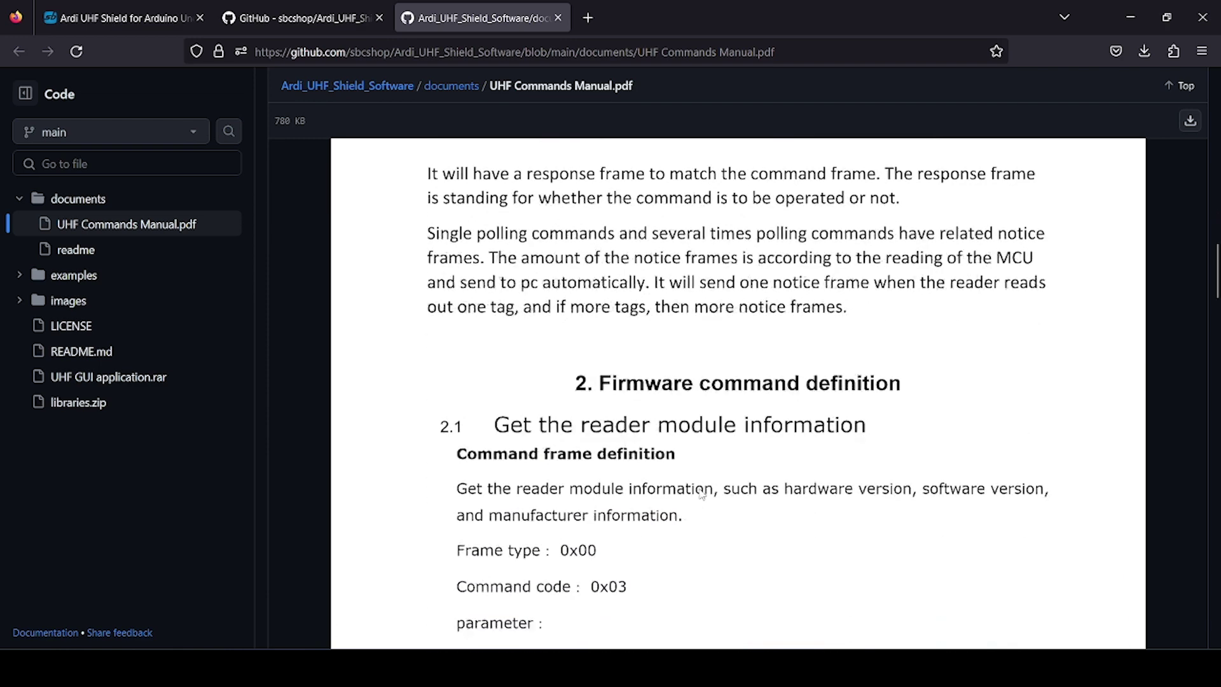
{"action": "scroll", "coordinate": [701, 494], "scroll_direction": "up", "scroll_amount": 2}
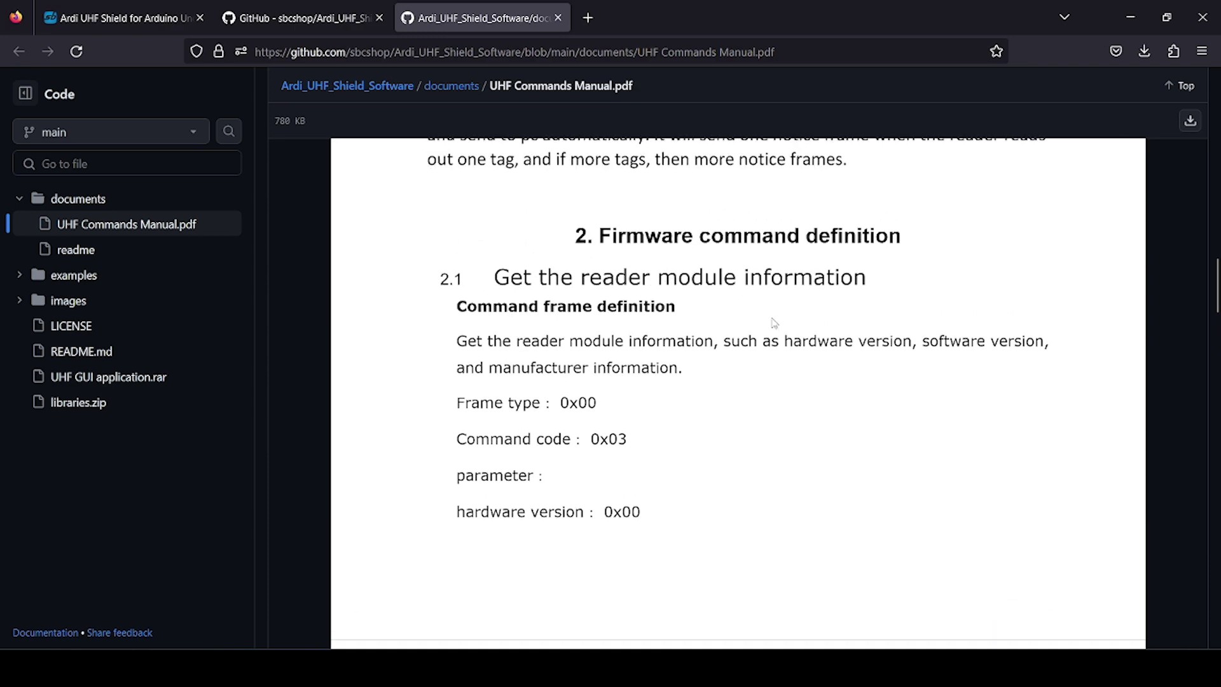
{"action": "scroll", "coordinate": [759, 422], "scroll_direction": "down", "scroll_amount": 10}
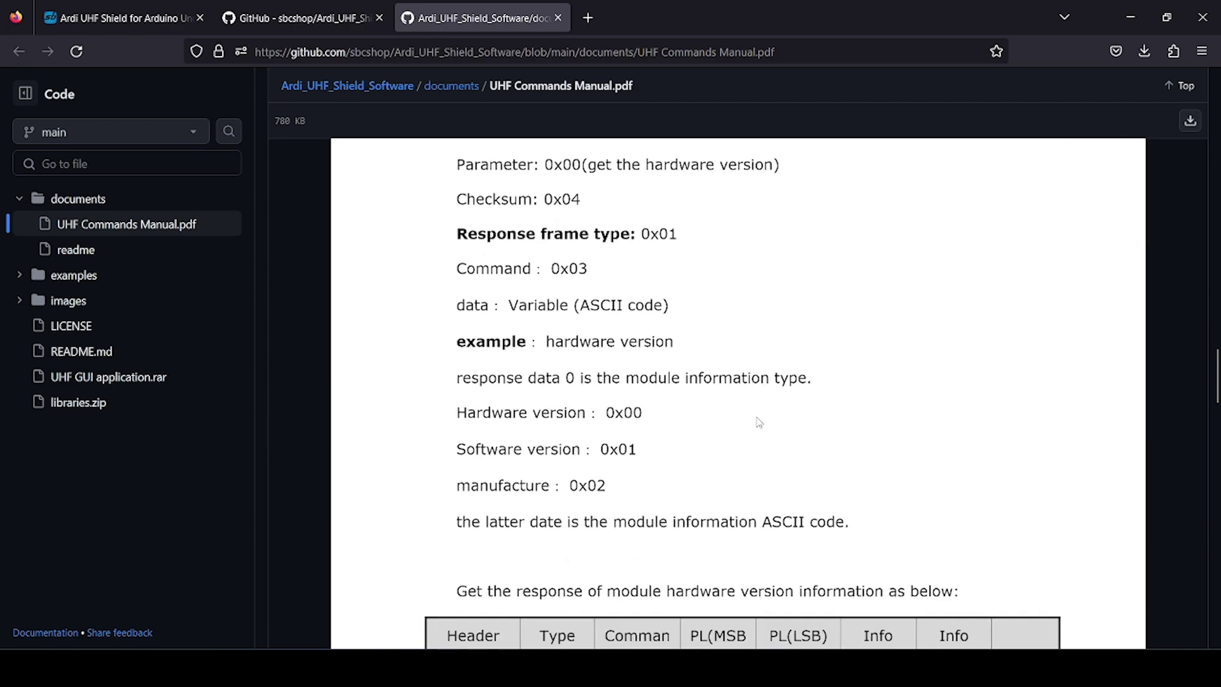
{"action": "scroll", "coordinate": [759, 422], "scroll_direction": "down", "scroll_amount": 5}
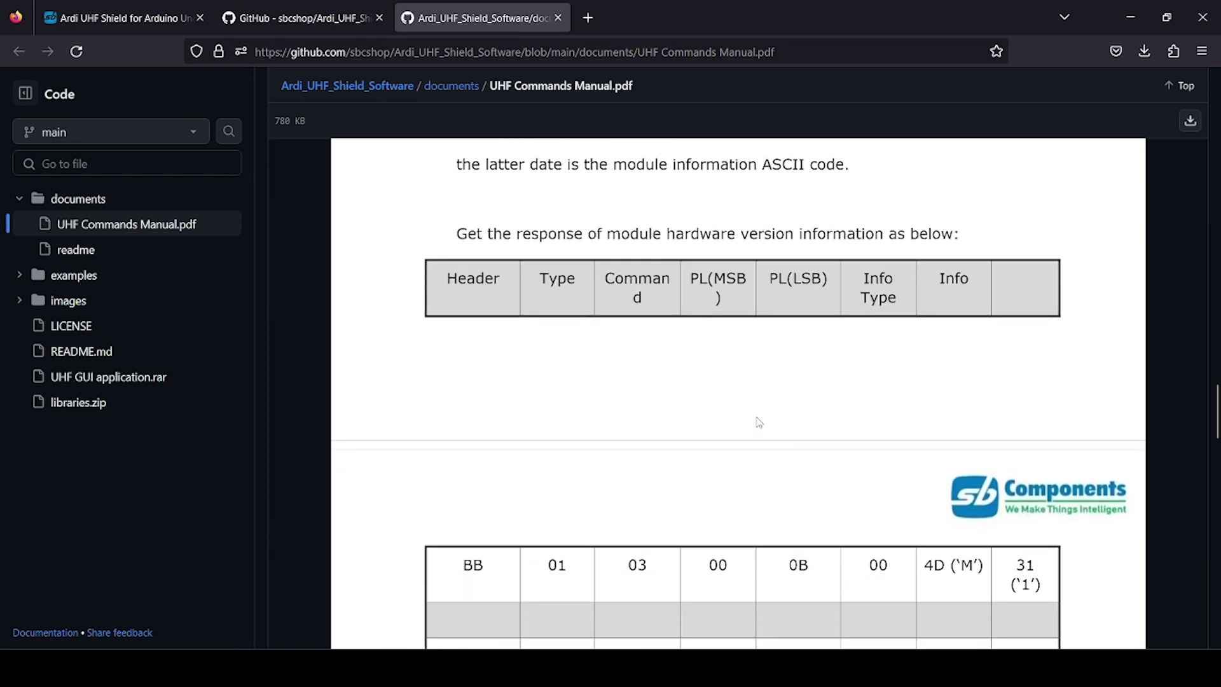
{"action": "scroll", "coordinate": [759, 422], "scroll_direction": "up", "scroll_amount": 15}
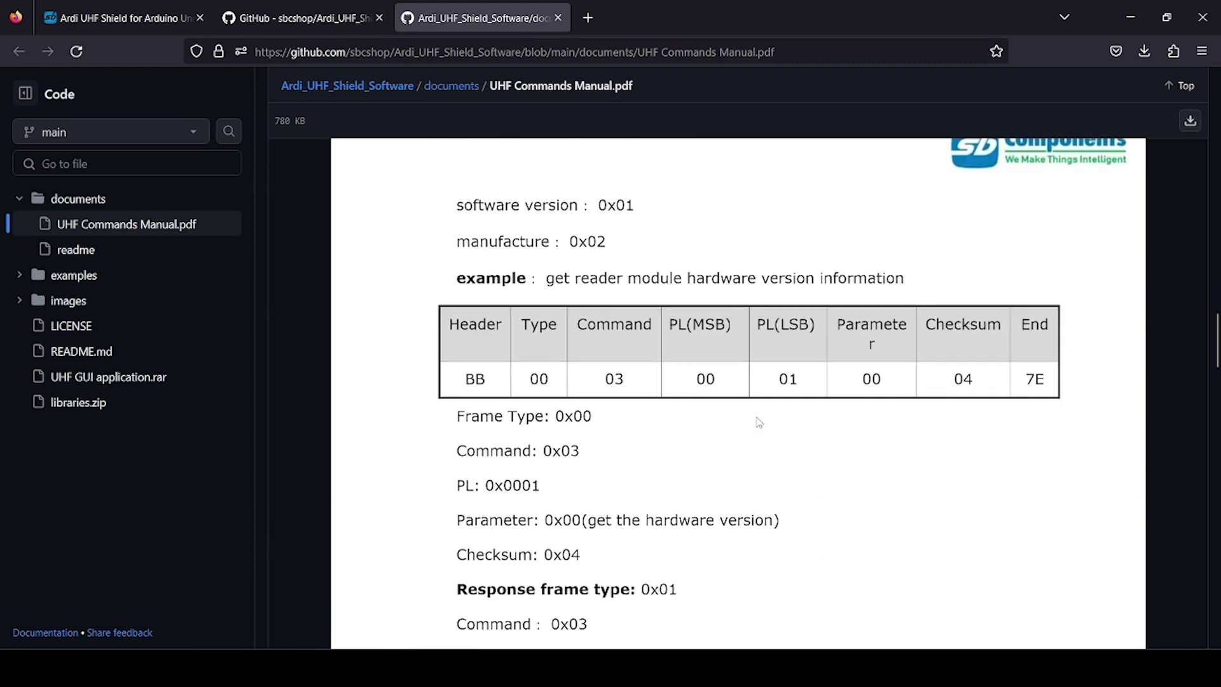
{"action": "scroll", "coordinate": [759, 422], "scroll_direction": "up", "scroll_amount": 3}
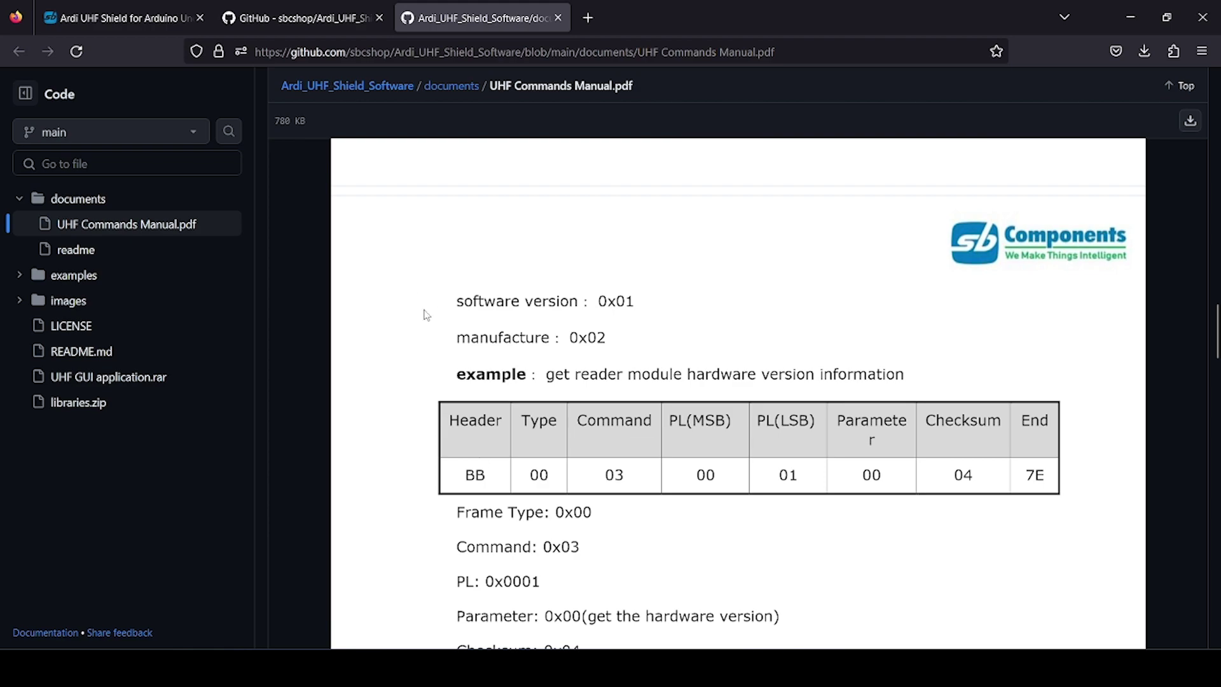
{"action": "key", "text": "alt+Tab"}
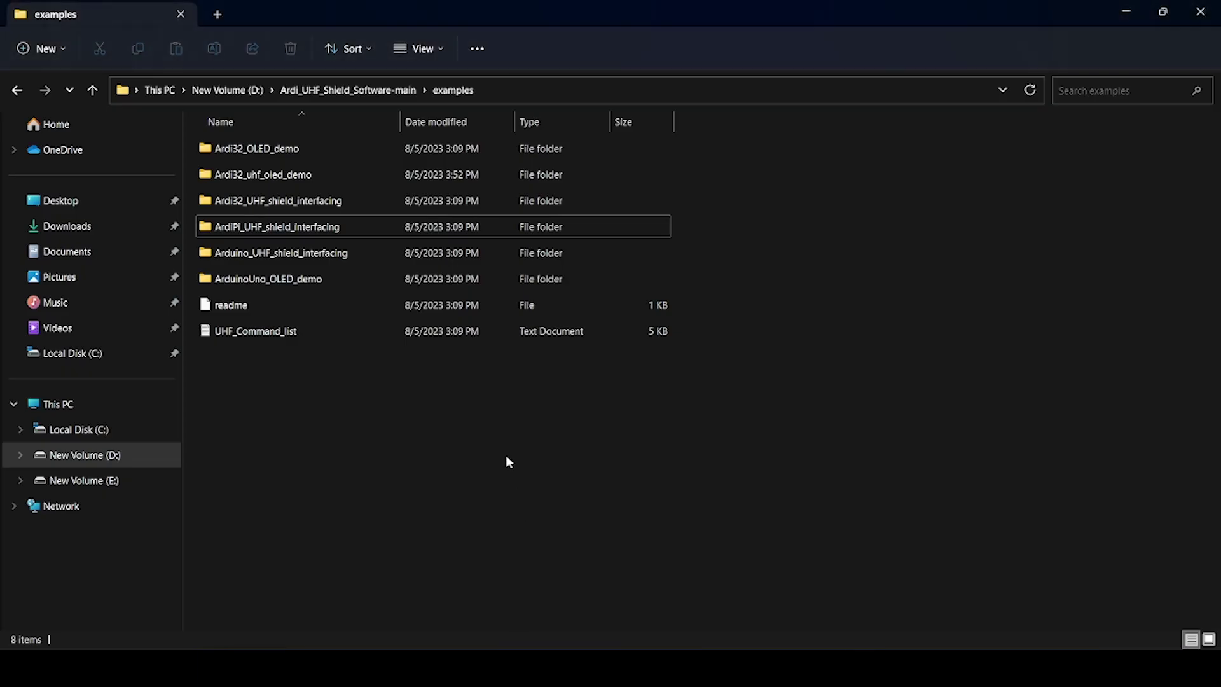
- Go up to Ardi_UHF_Shield_Software-main, open examples > ArdiPi_UHF_shield_interfacing and select its .py script
{"action": "left_click", "coordinate": [374, 93]}
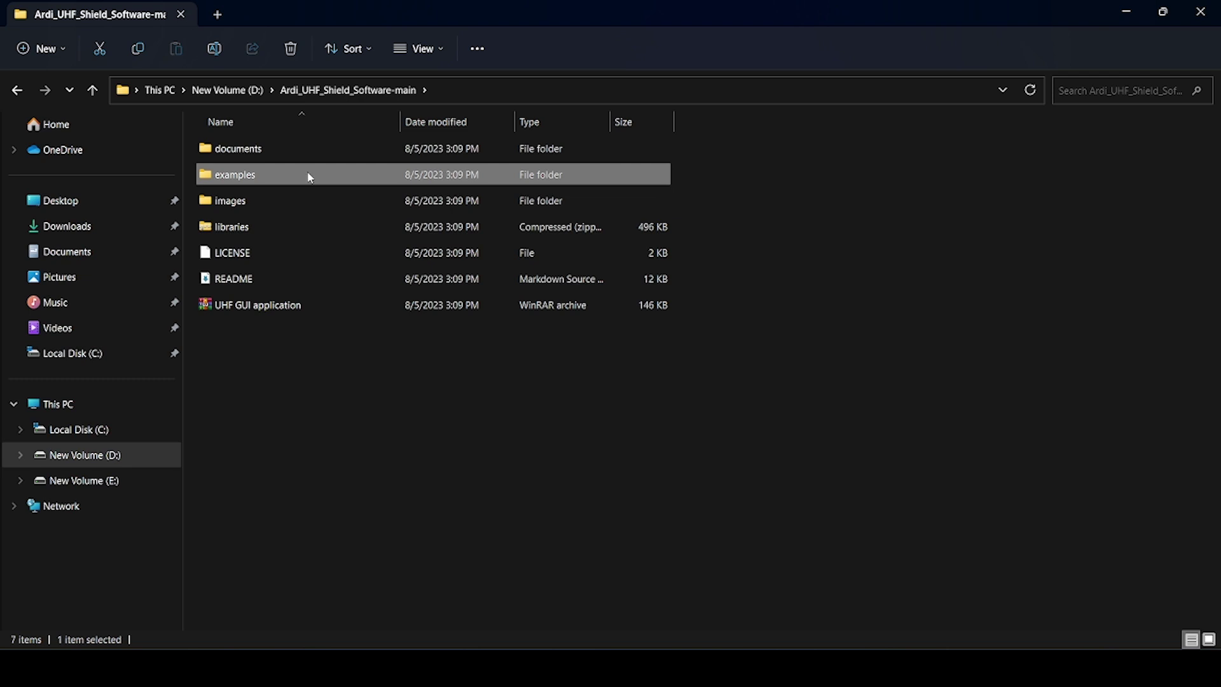
{"action": "double_click", "coordinate": [395, 179]}
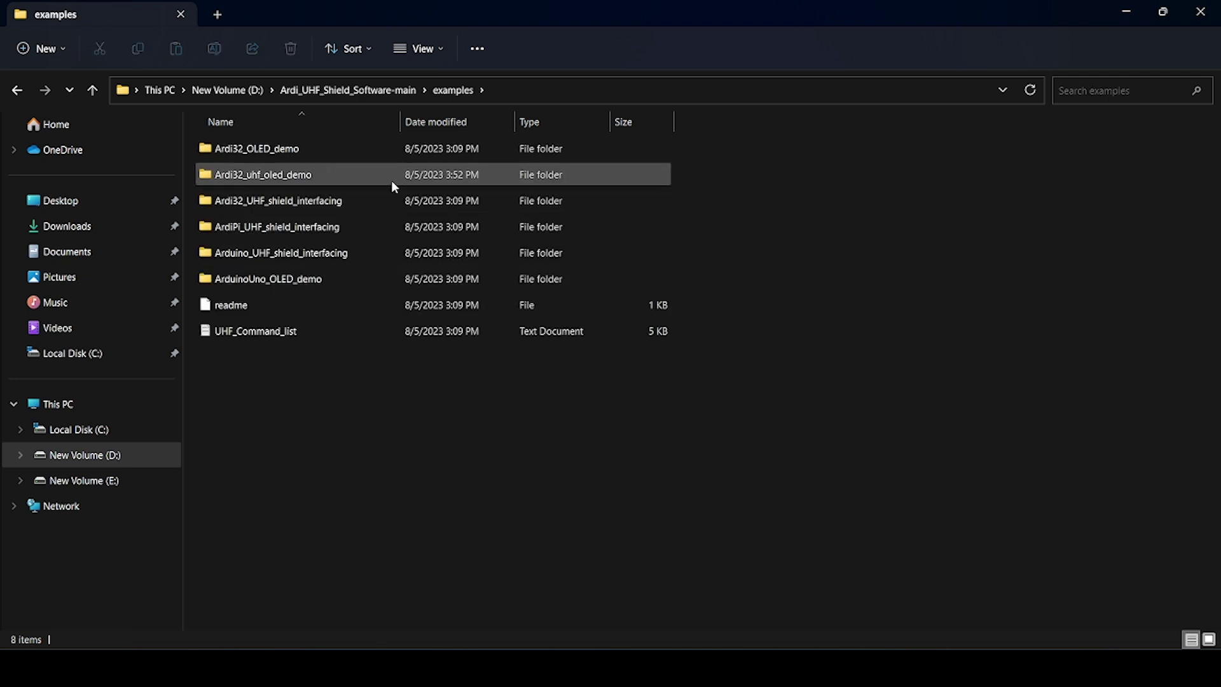
{"action": "left_click", "coordinate": [394, 234]}
{"action": "double_click", "coordinate": [395, 235]}
{"action": "left_click", "coordinate": [456, 153]}
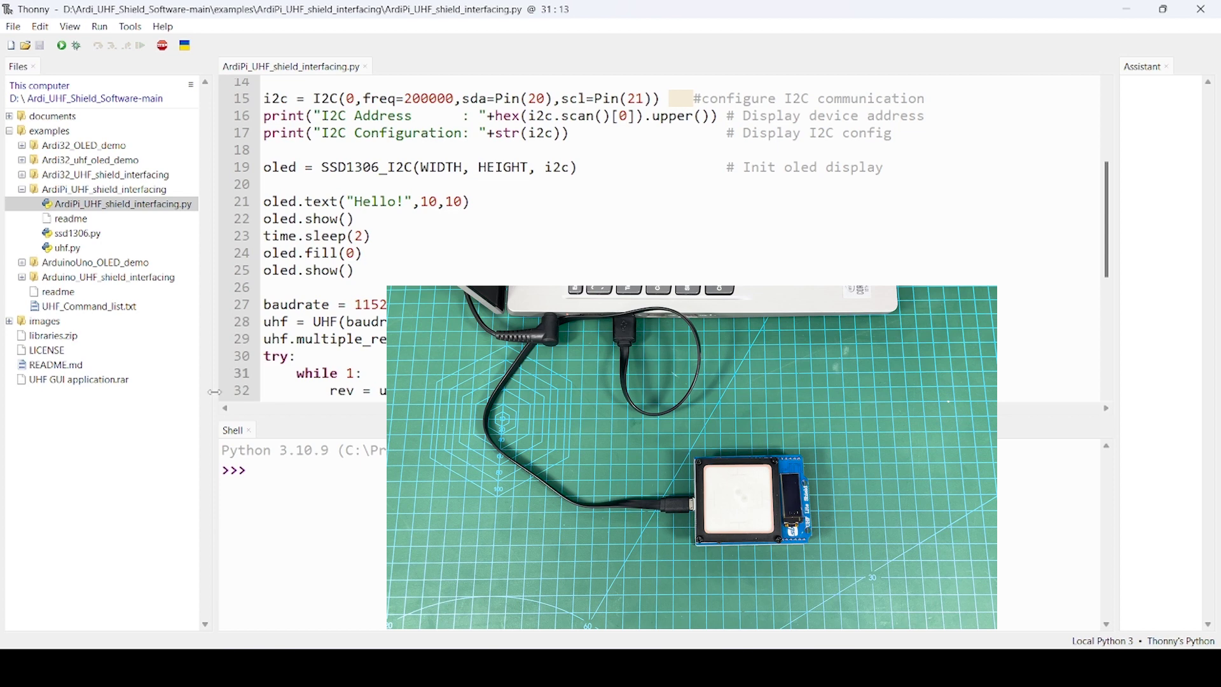
- Switch Thonny's interpreter to MicroPython (Raspberry Pi Pico) on COM12
{"action": "left_click", "coordinate": [1121, 643]}
{"action": "left_click", "coordinate": [1081, 587]}
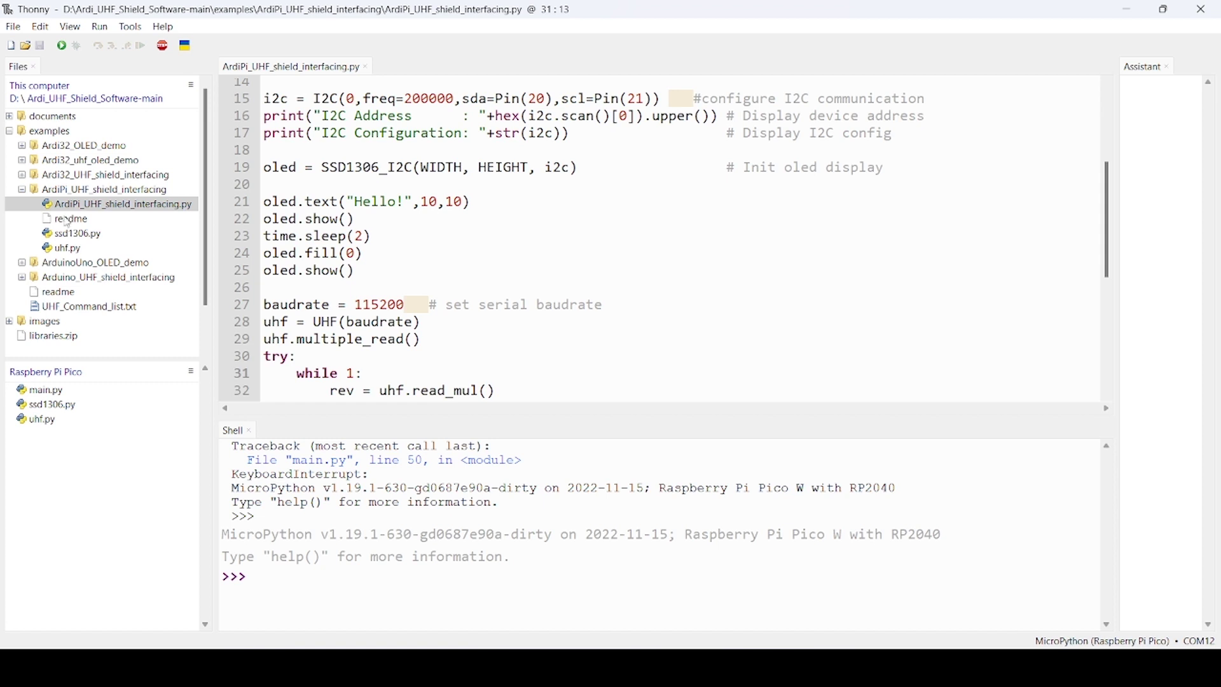
- Upload ssd1306.py to the Pico's root, confirming the overwrite
{"action": "left_click", "coordinate": [81, 239]}
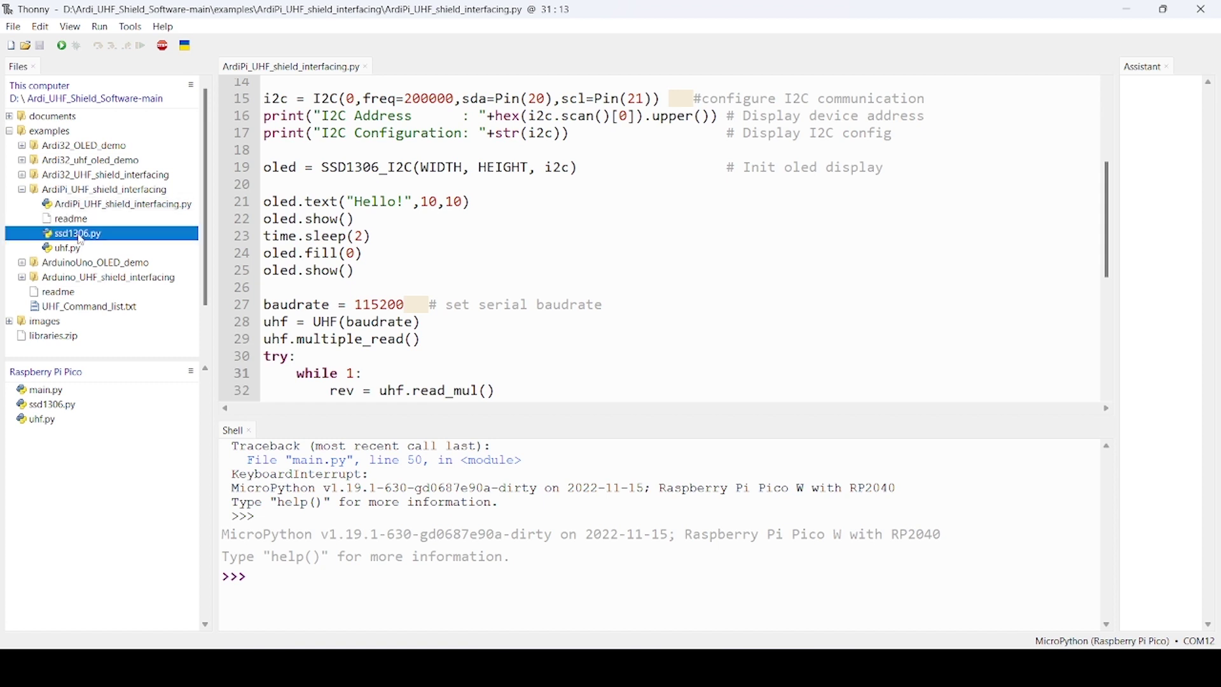
{"action": "left_click", "coordinate": [76, 250]}
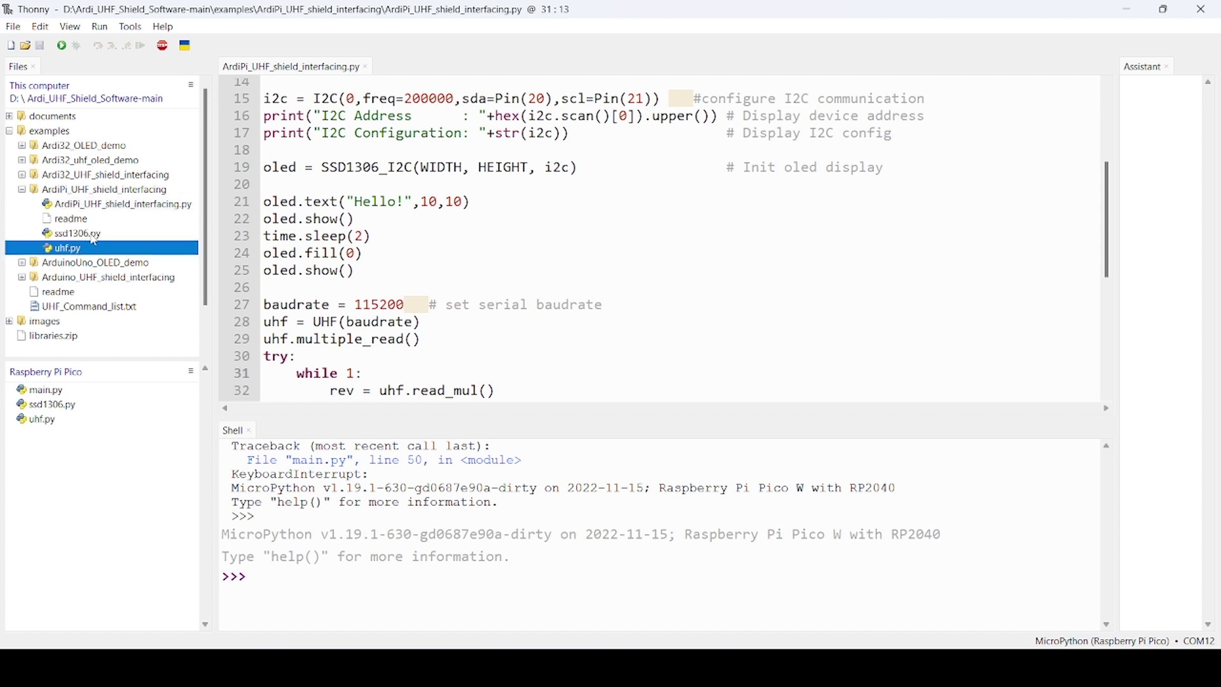
{"action": "left_click", "coordinate": [94, 239]}
{"action": "right_click", "coordinate": [95, 240]}
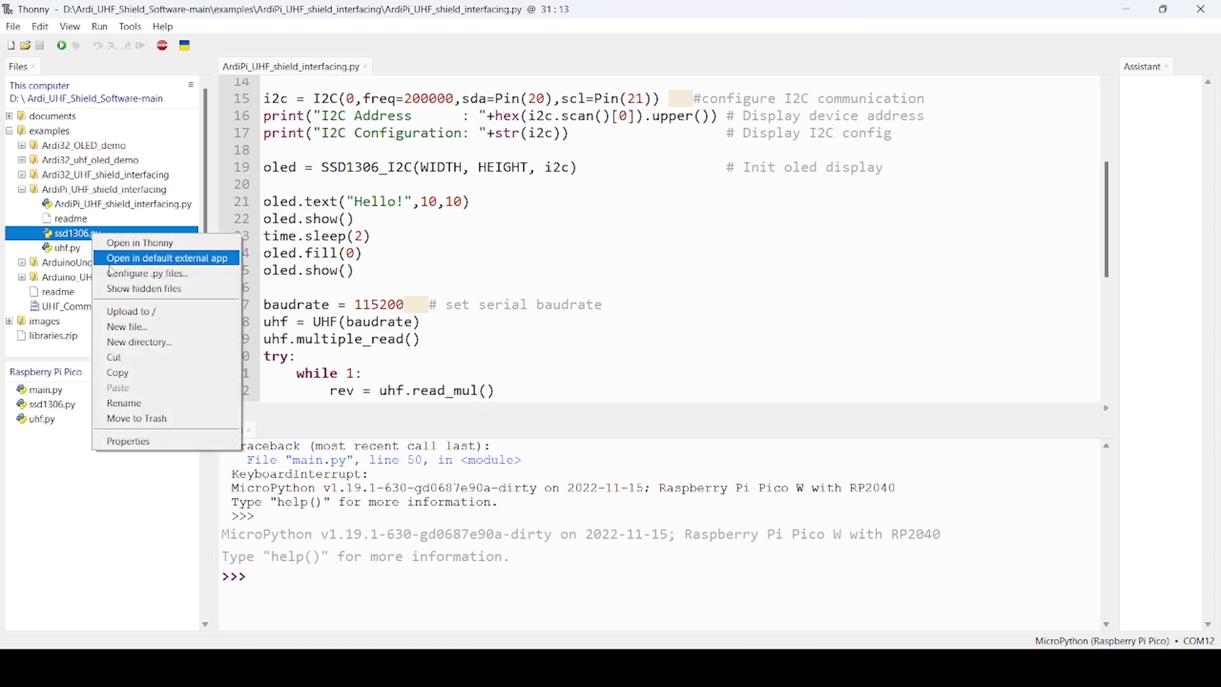
{"action": "left_click", "coordinate": [136, 313]}
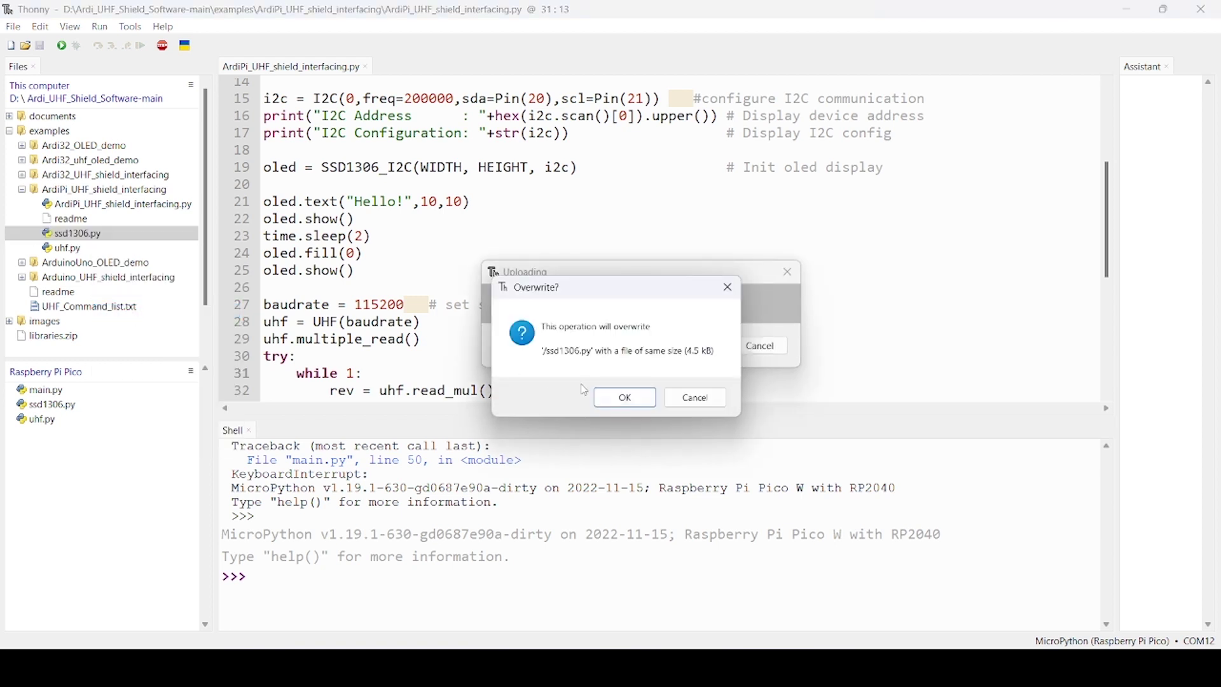
{"action": "left_click", "coordinate": [620, 399]}
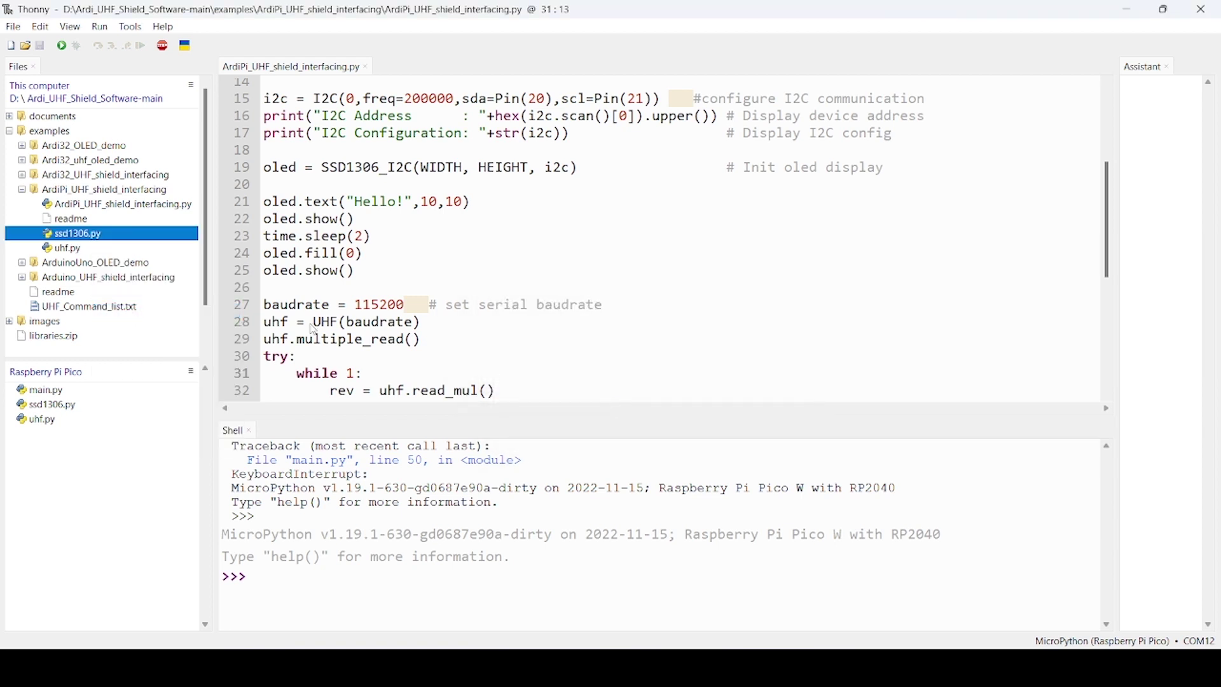
- Upload uhf.py to the Pico's root, confirming the overwrite
{"action": "left_click", "coordinate": [68, 250]}
{"action": "right_click", "coordinate": [70, 248]}
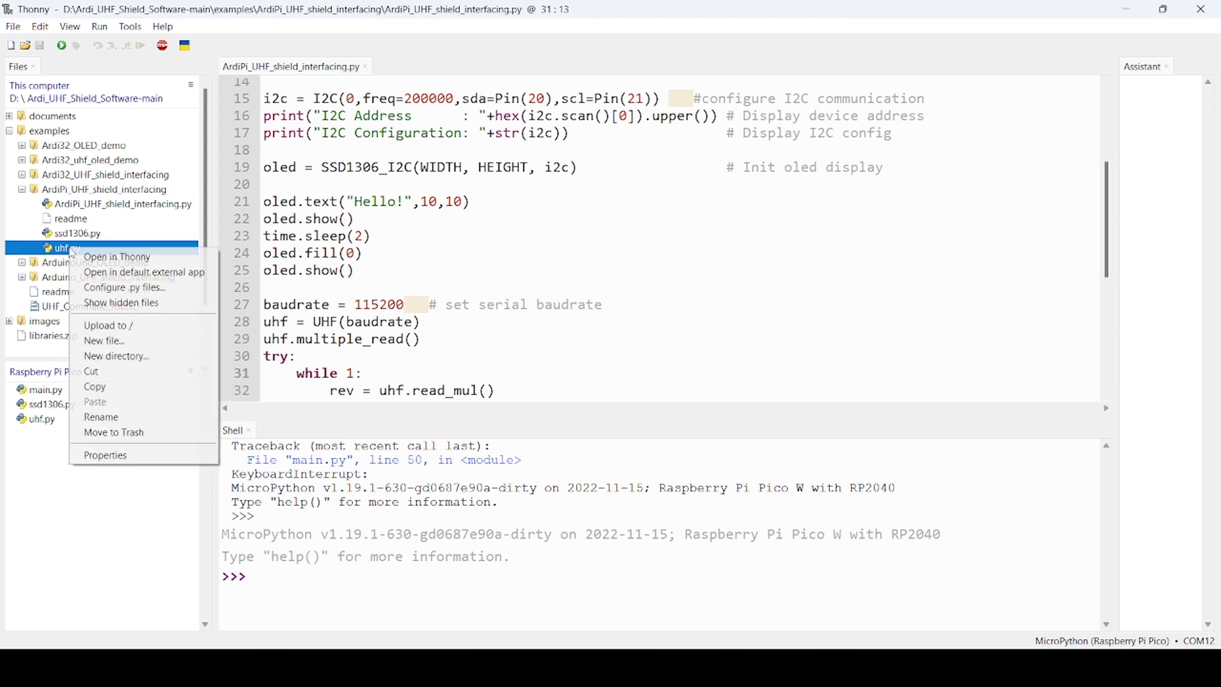
{"action": "left_click", "coordinate": [121, 327]}
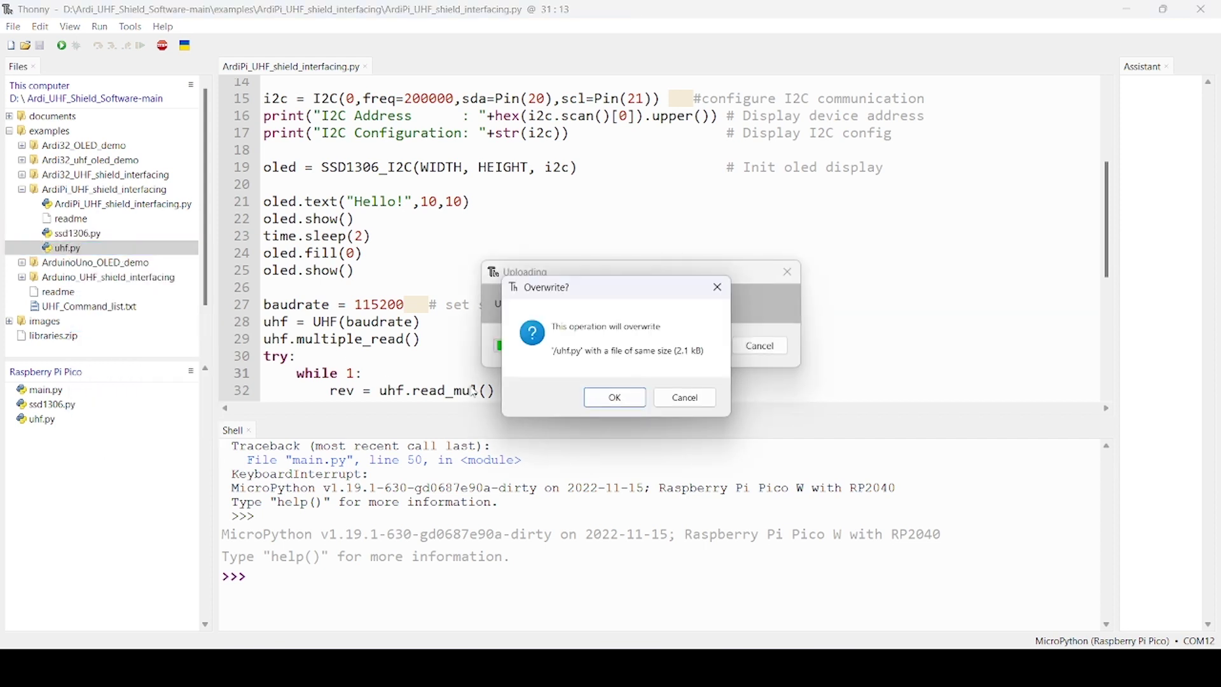
{"action": "left_click", "coordinate": [614, 398]}
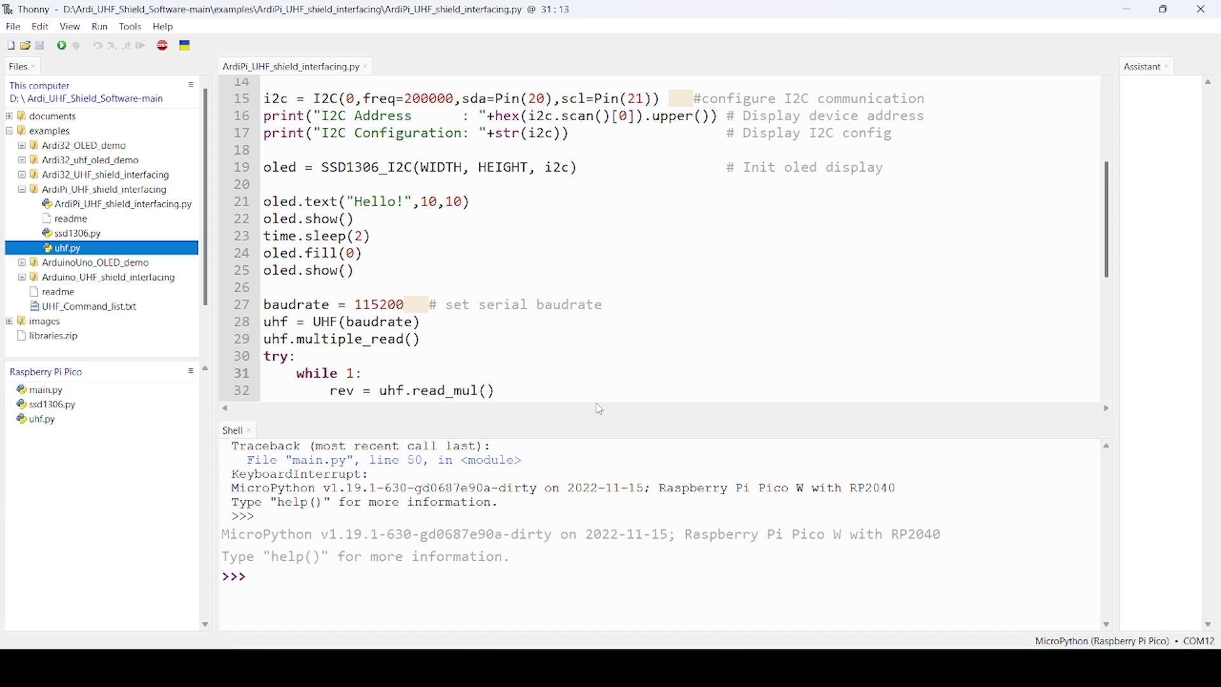
{"action": "left_click", "coordinate": [89, 209]}
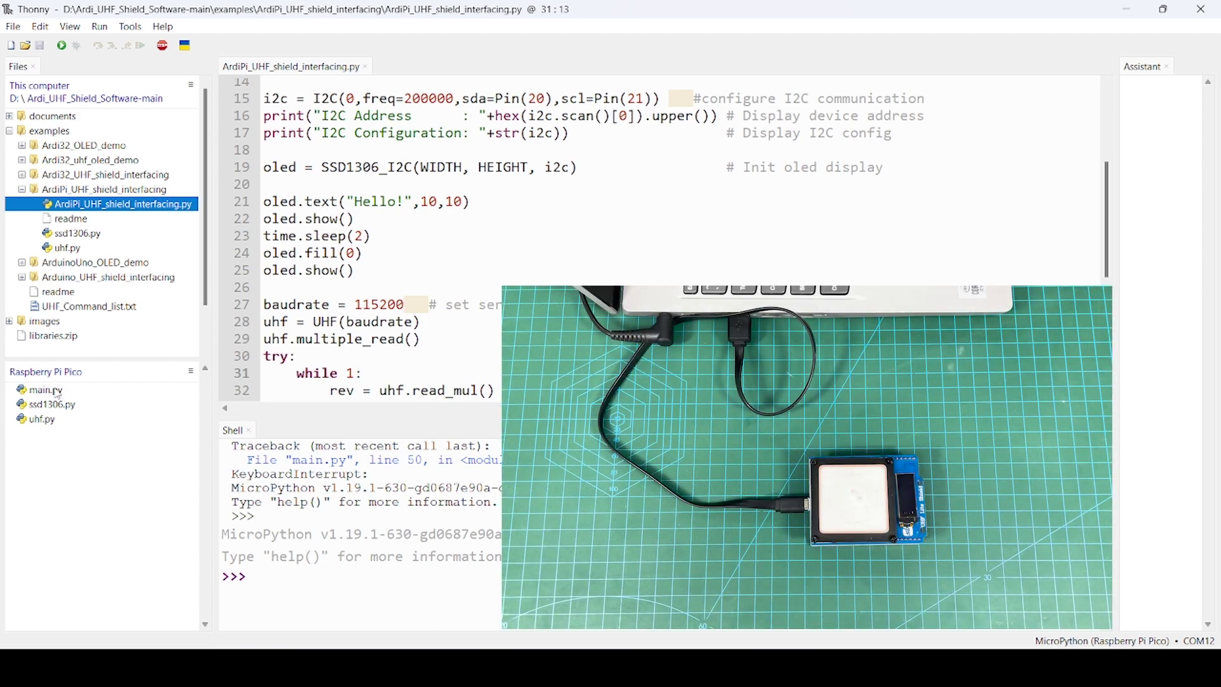
- Run ArdiPi_UHF_shield_interfacing.py on the Pico so the shell streams tag EPC, RSSI and CRC values
{"action": "left_click", "coordinate": [62, 46]}
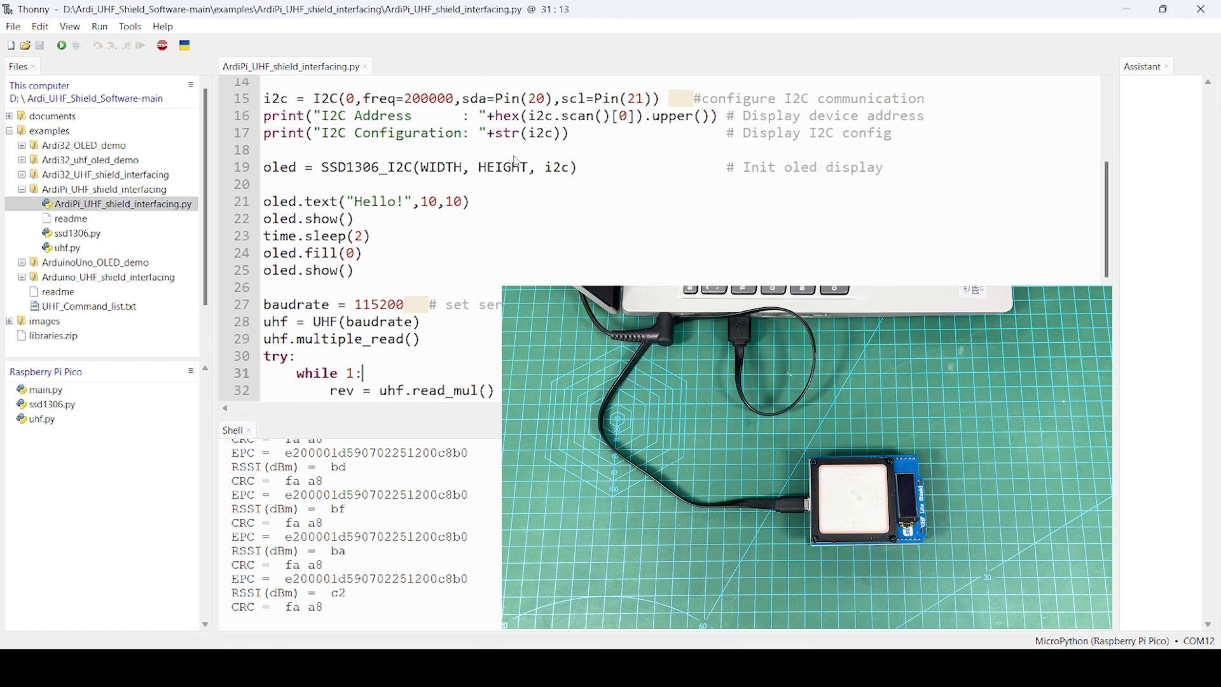
- Try opening the Pico's uhf.py while the tag-reading script is still running
{"action": "scroll", "coordinate": [502, 246], "scroll_direction": "up", "scroll_amount": 4}
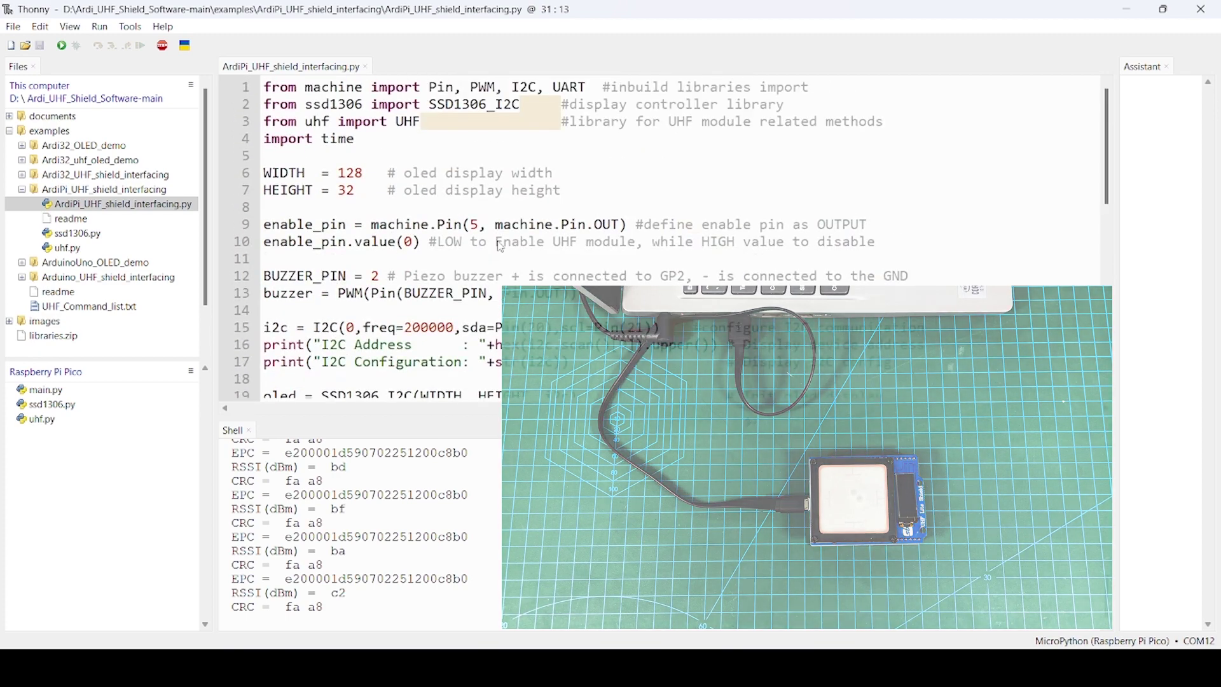
{"action": "scroll", "coordinate": [502, 247], "scroll_direction": "down", "scroll_amount": 7}
{"action": "scroll", "coordinate": [502, 247], "scroll_direction": "down", "scroll_amount": 2}
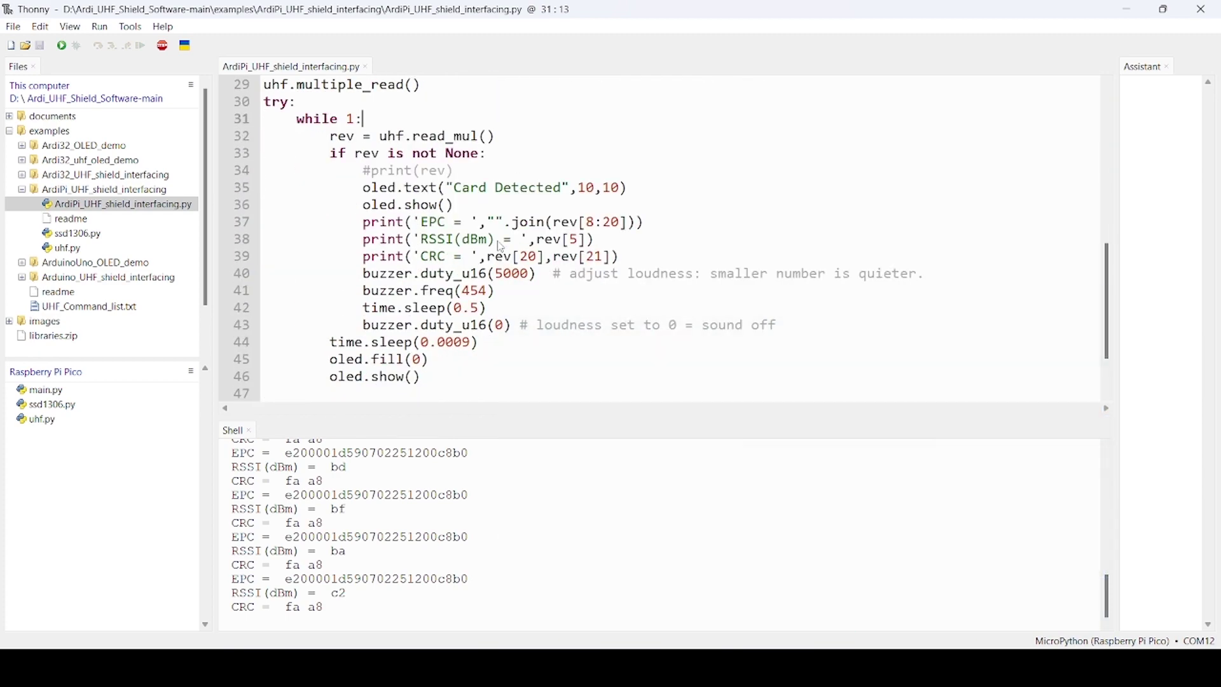
{"action": "double_click", "coordinate": [40, 420]}
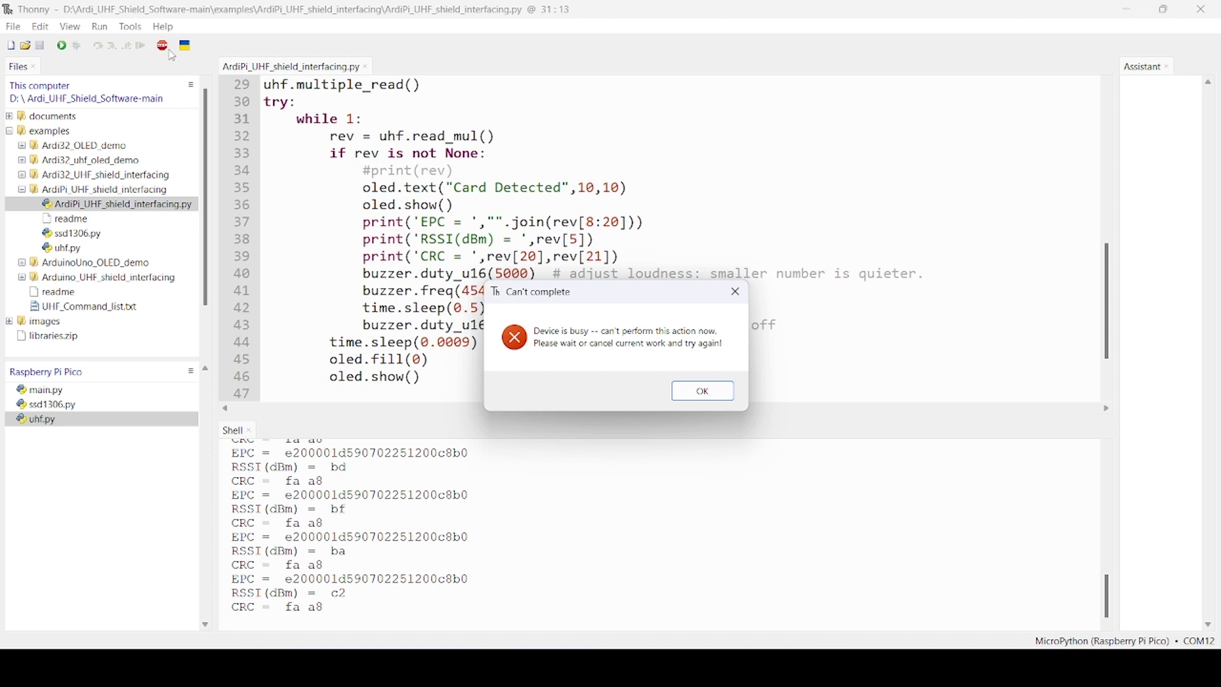
- Dismiss the Device is busy error and stop the script with Stop/Restart backend
{"action": "left_click", "coordinate": [690, 394]}
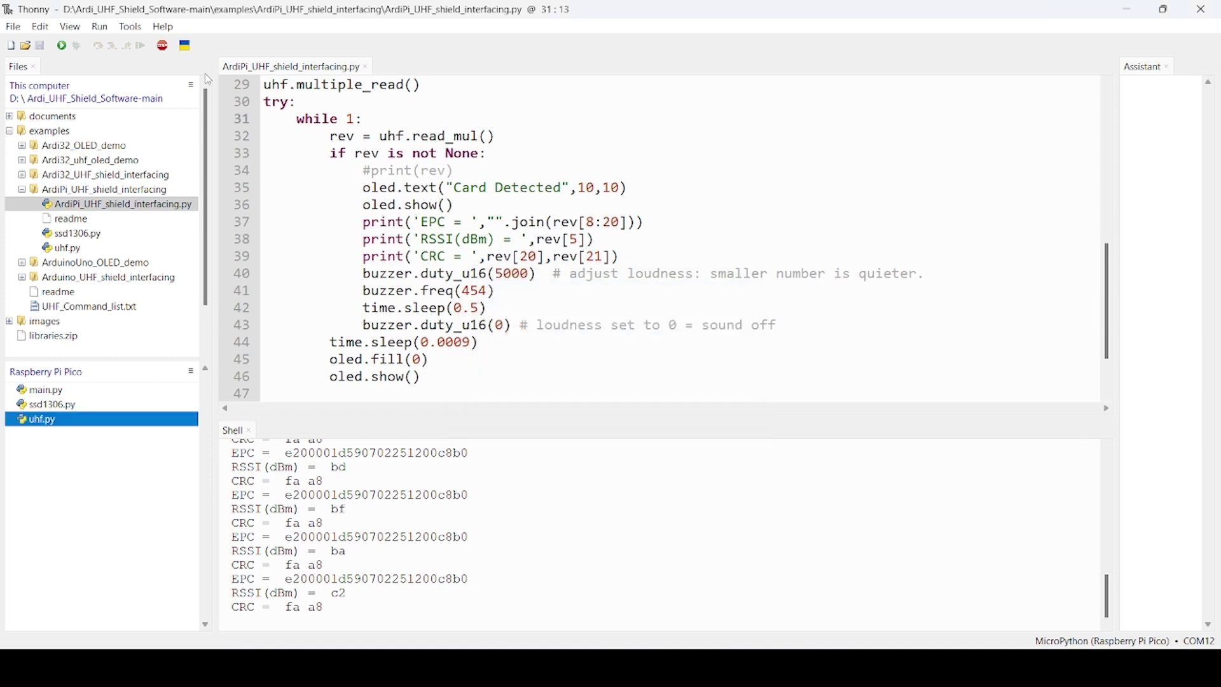
{"action": "left_click", "coordinate": [163, 46]}
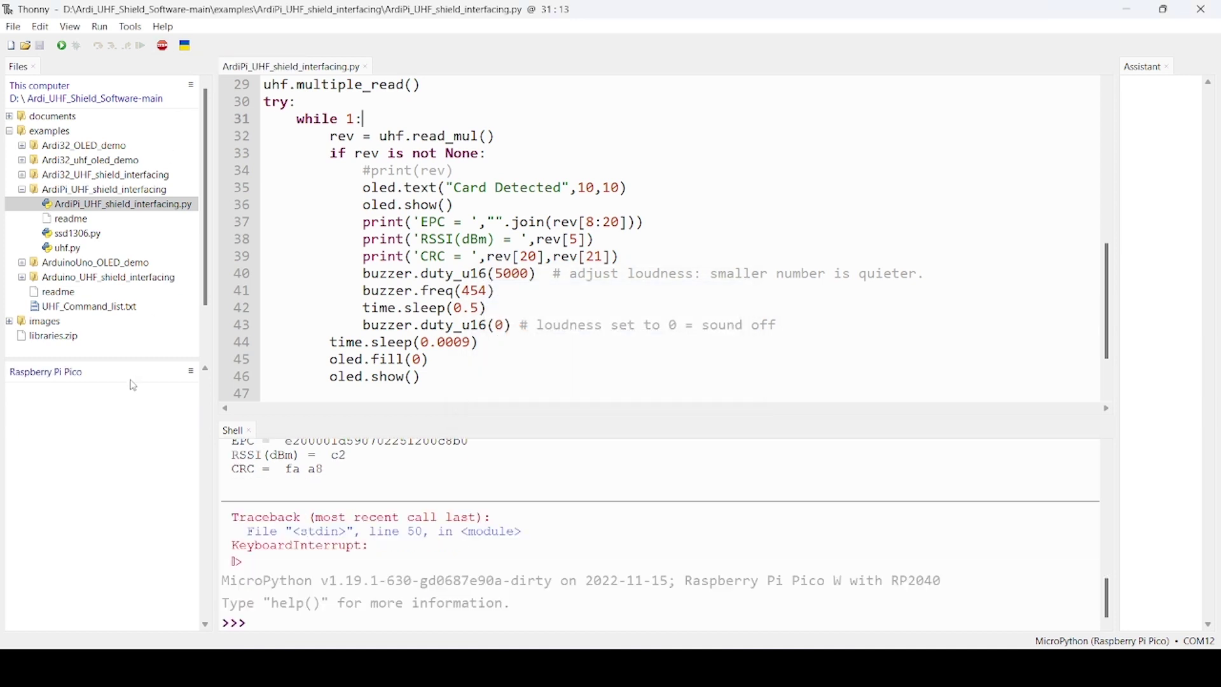
{"action": "left_click", "coordinate": [52, 421]}
- Open the Pico's uhf.py and inspect its command constants on lines 6–11, like HARD_VERSION and STOP_READ
{"action": "double_click", "coordinate": [52, 421]}
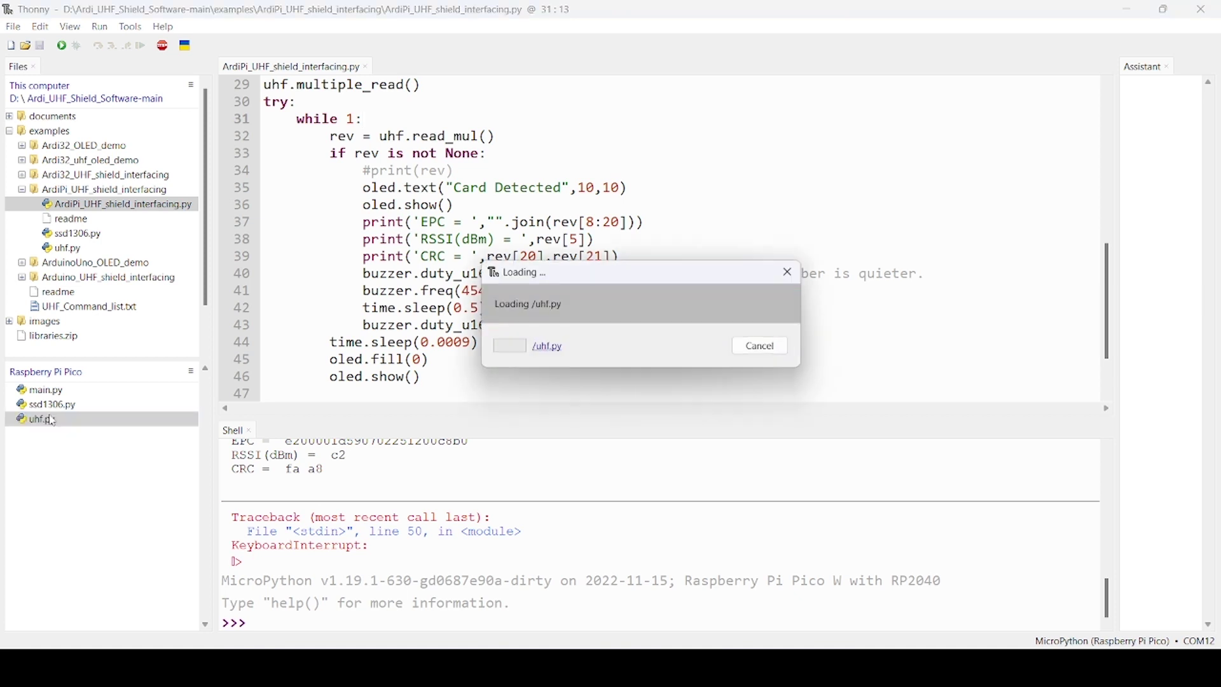
{"action": "scroll", "coordinate": [516, 250], "scroll_direction": "down", "scroll_amount": 1}
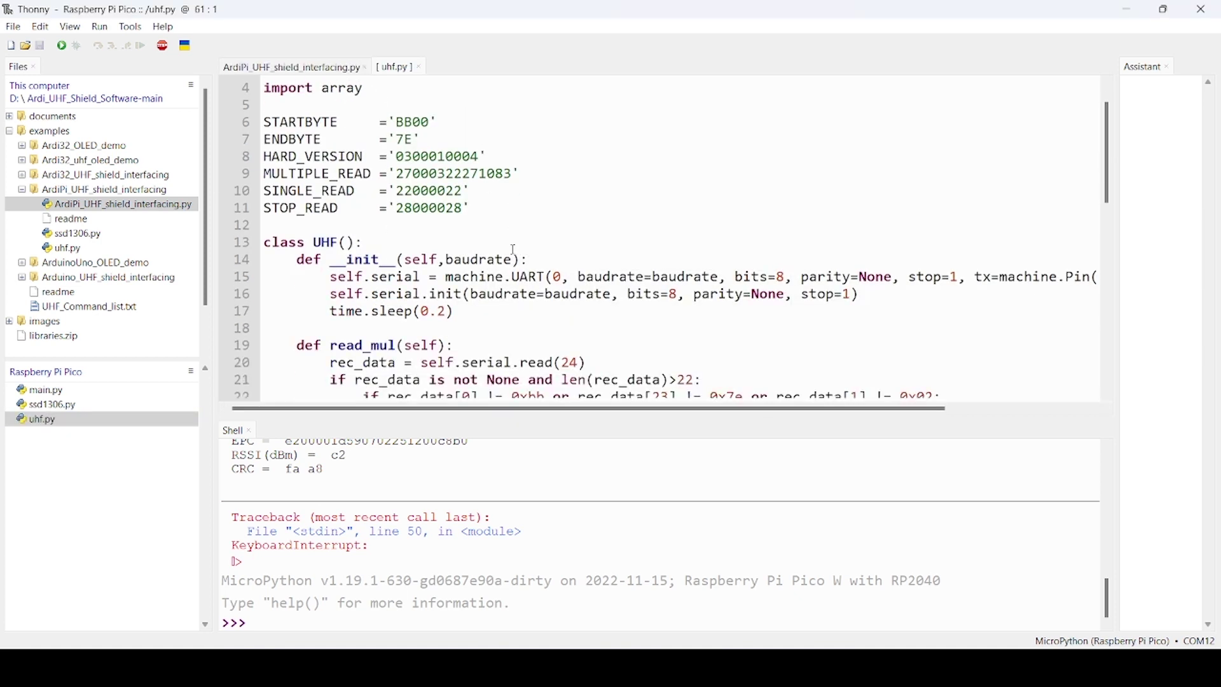
{"action": "left_click_drag", "start_coordinate": [482, 210], "coordinate": [266, 125]}
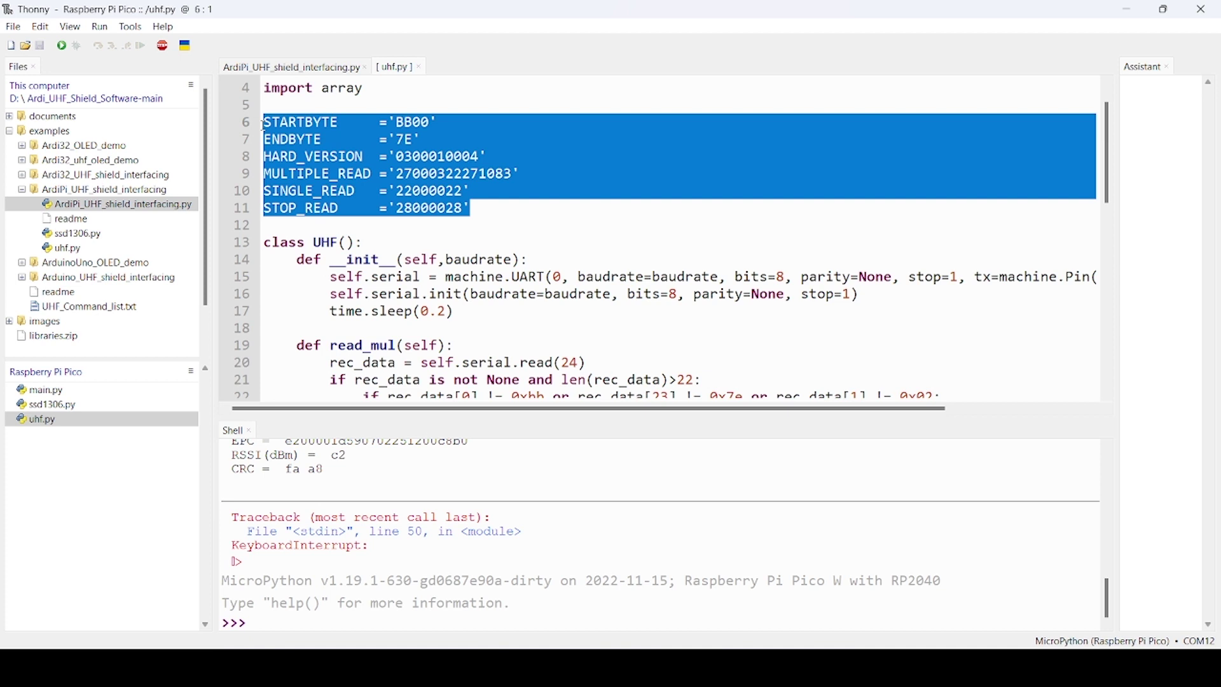
{"action": "left_click", "coordinate": [483, 194]}
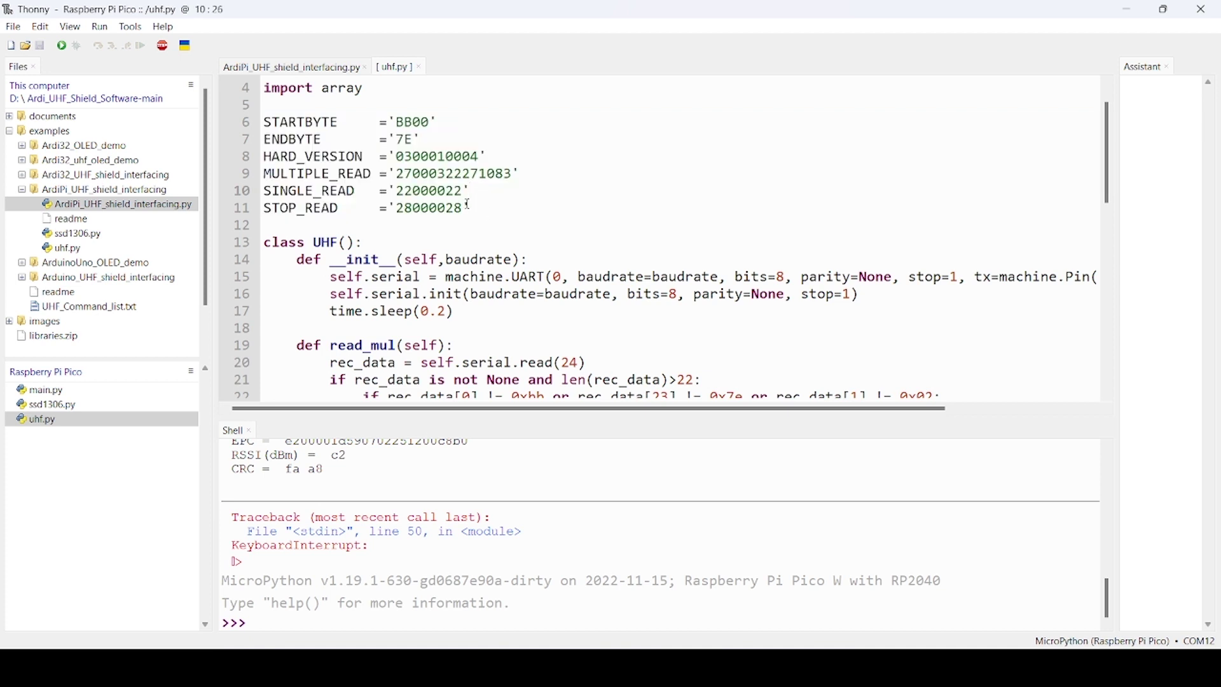
{"action": "left_click", "coordinate": [474, 208]}
{"action": "double_click", "coordinate": [299, 157]}
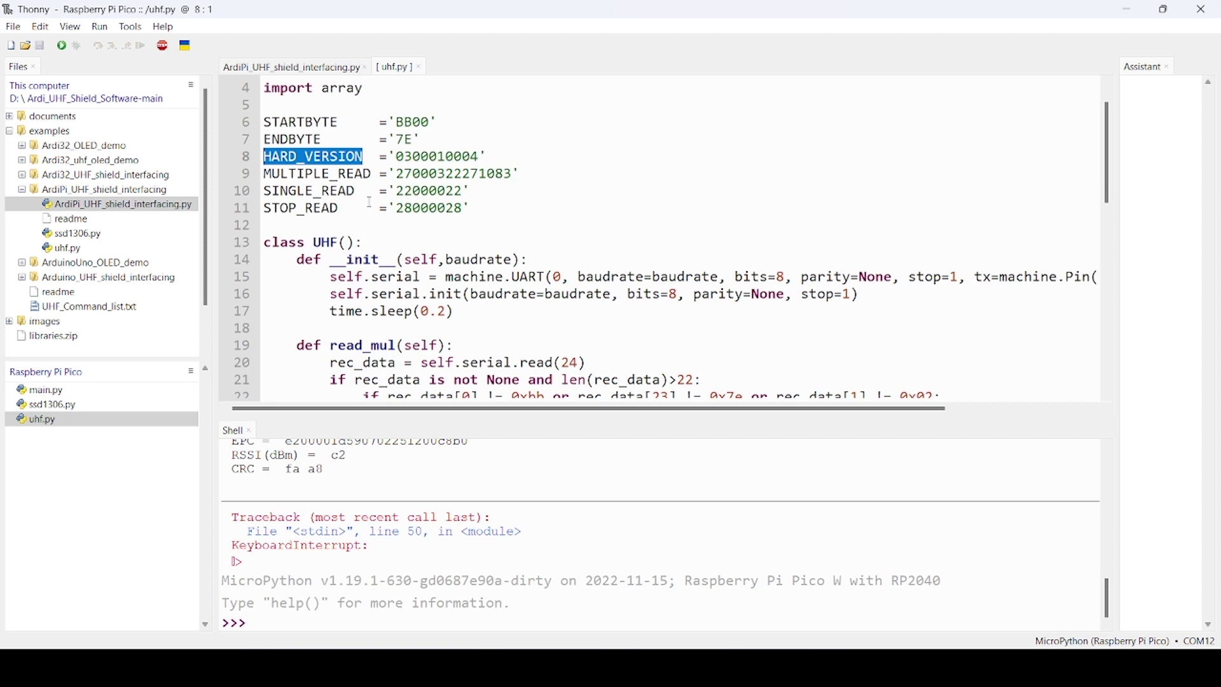
{"action": "left_click", "coordinate": [486, 197]}
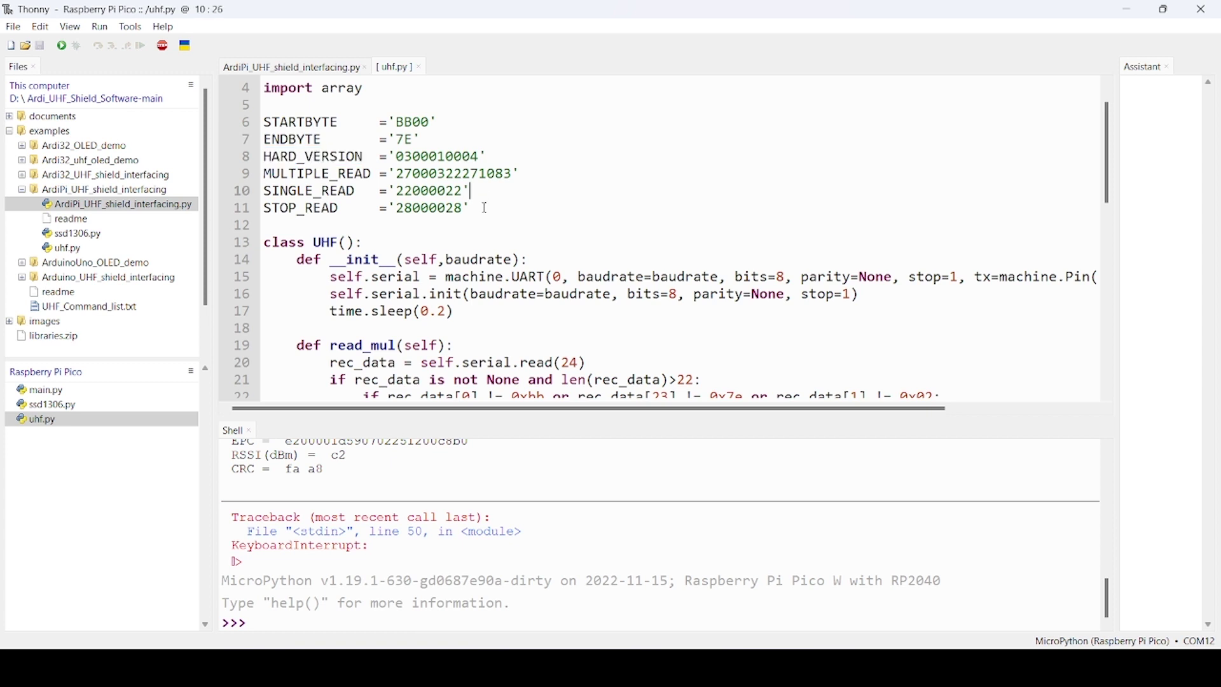